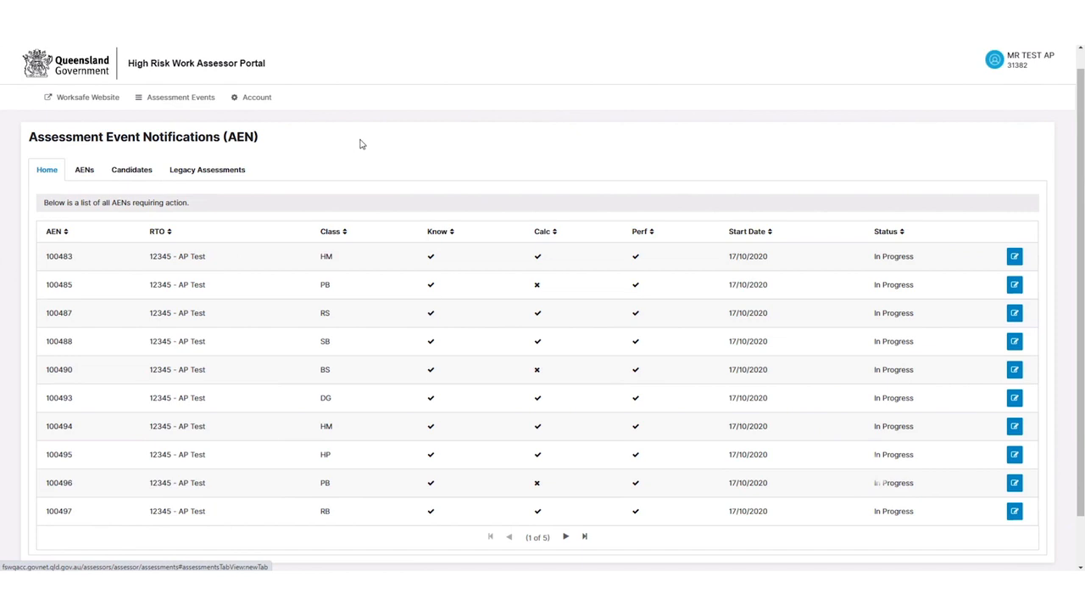
- Search the AENs for number 100960 and open that event for editing
click(84, 171)
click(156, 251)
text(100960)
click(64, 200)
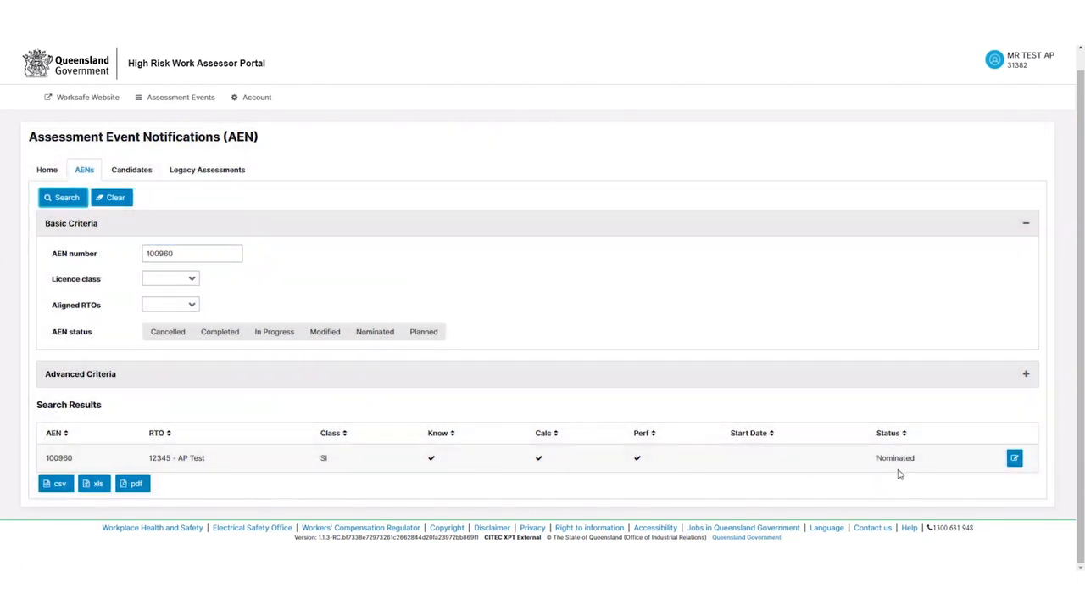
click(1014, 459)
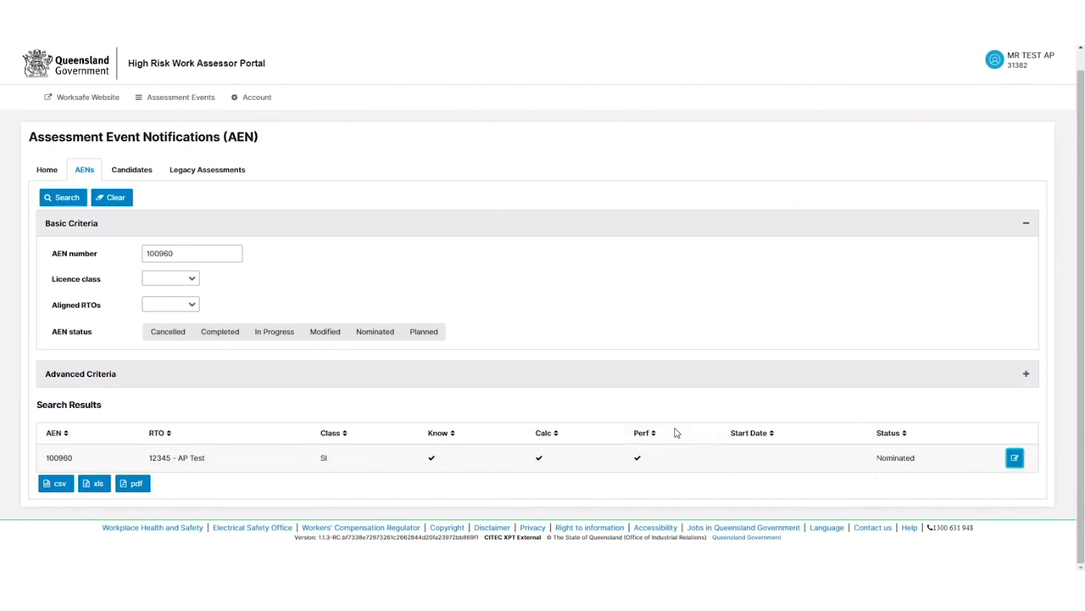
scroll(487, 278, down, 1)
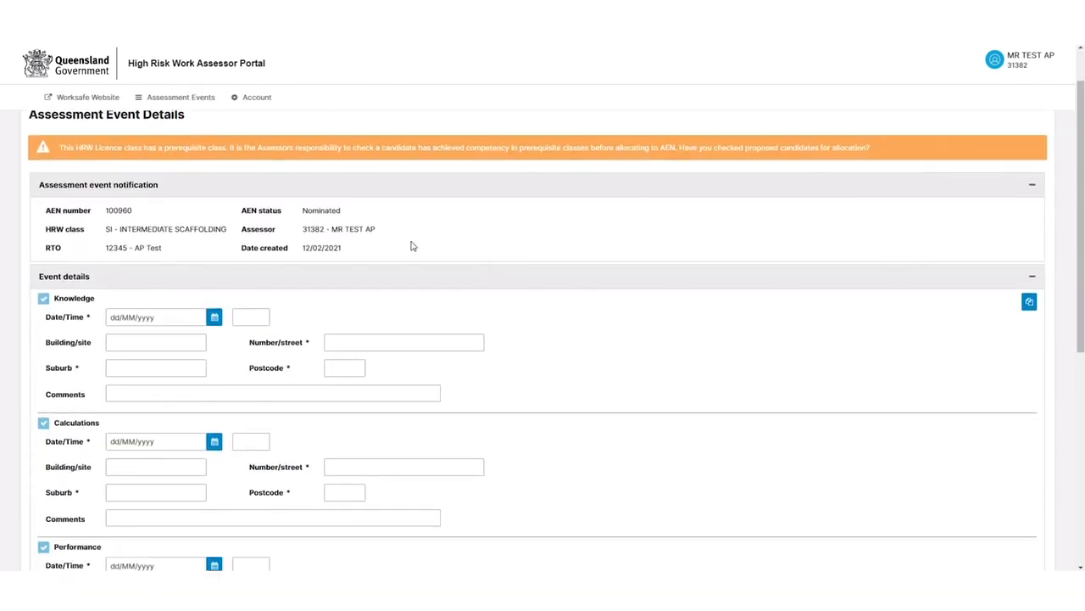
drag(105, 231, 178, 241)
click(165, 239)
scroll(415, 227, down, 1)
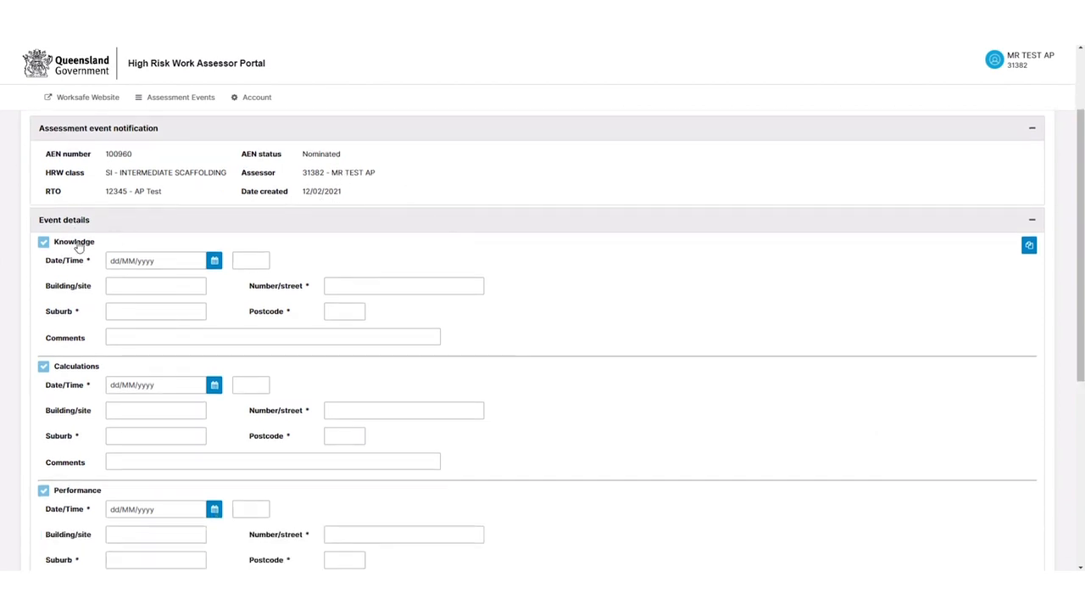
scroll(77, 245, down, 2)
scroll(90, 262, down, 2)
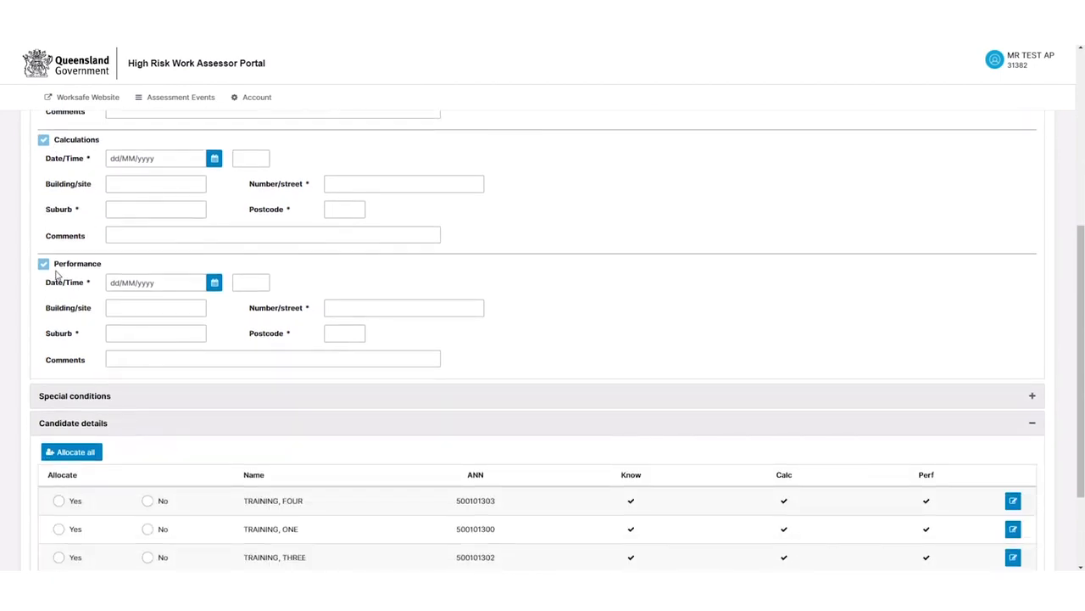
scroll(119, 304, down, 2)
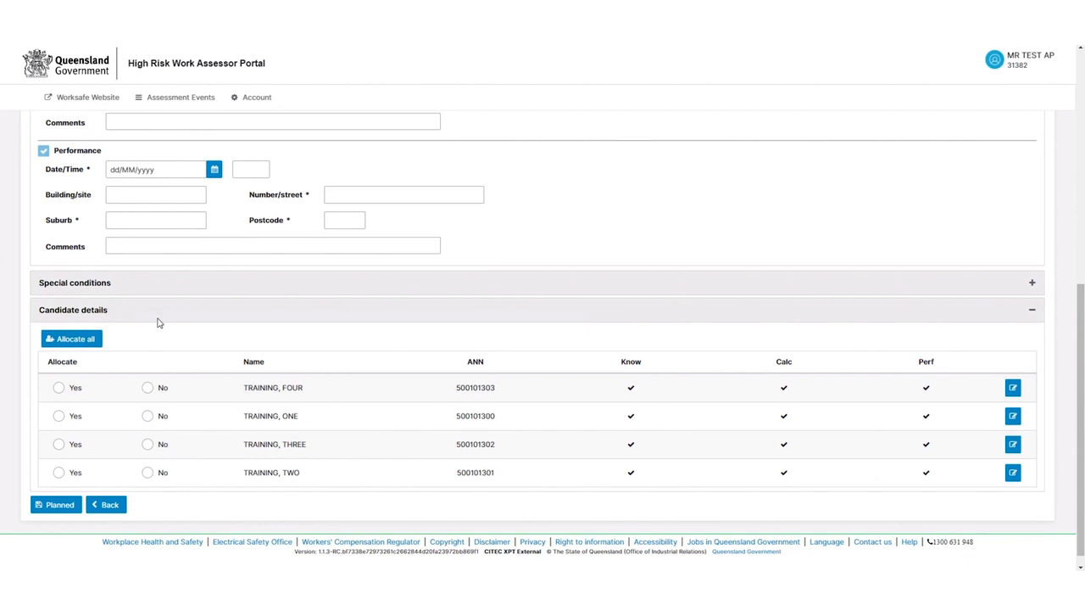
scroll(200, 325, up, 8)
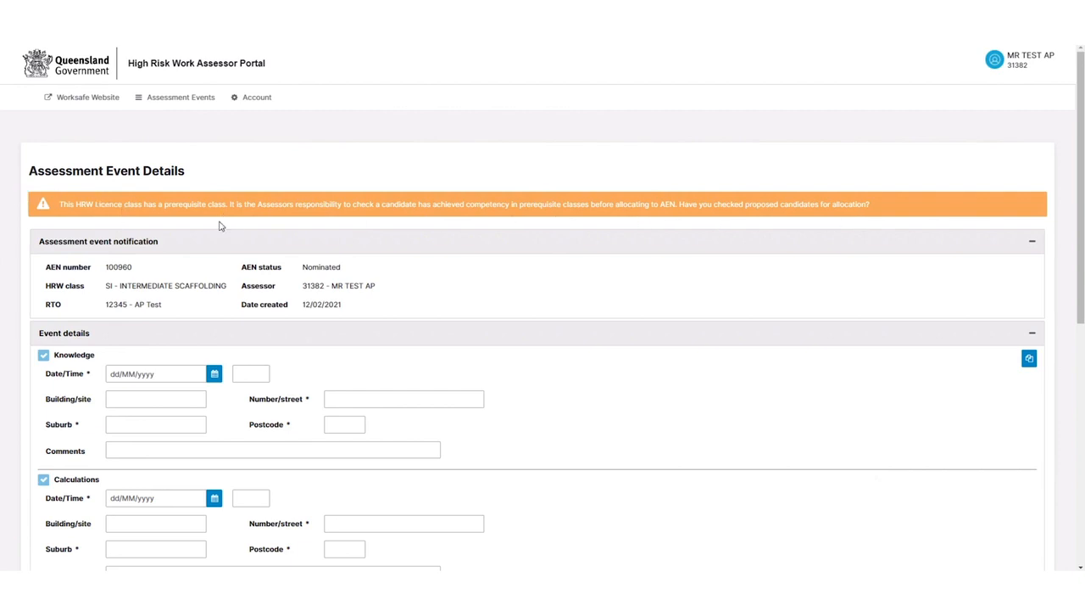
- Set the Knowledge assessment date to 25/02/2021 at 07:00
scroll(219, 226, down, 2)
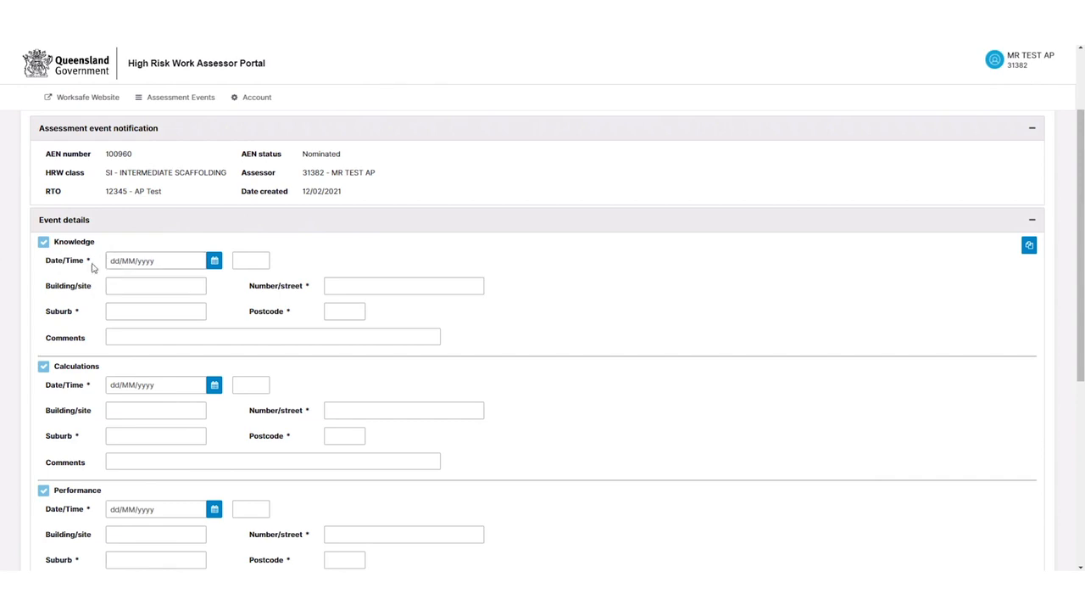
click(186, 262)
click(215, 268)
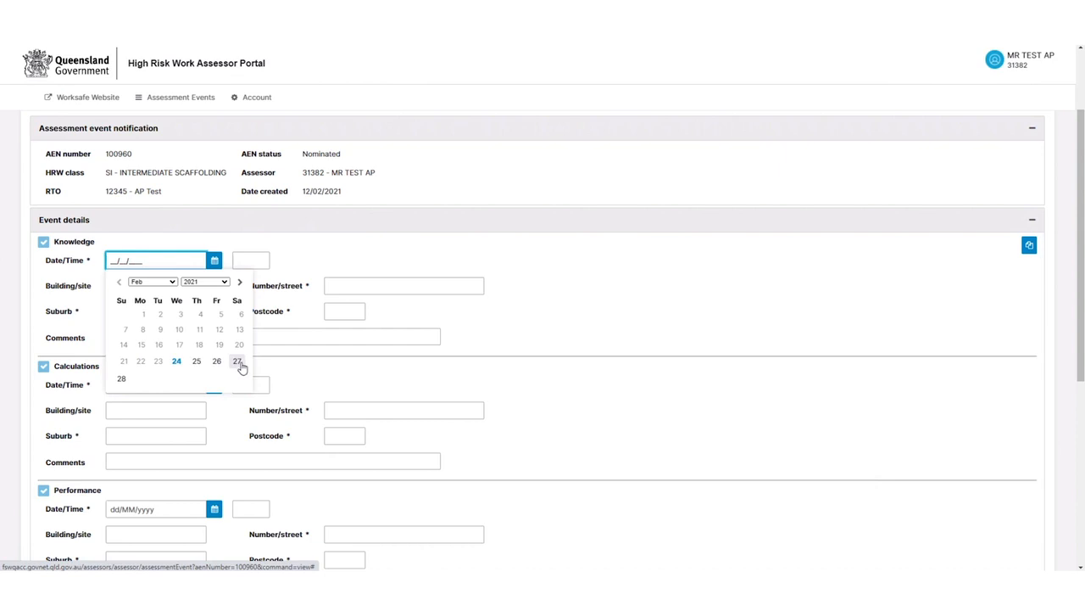
click(196, 370)
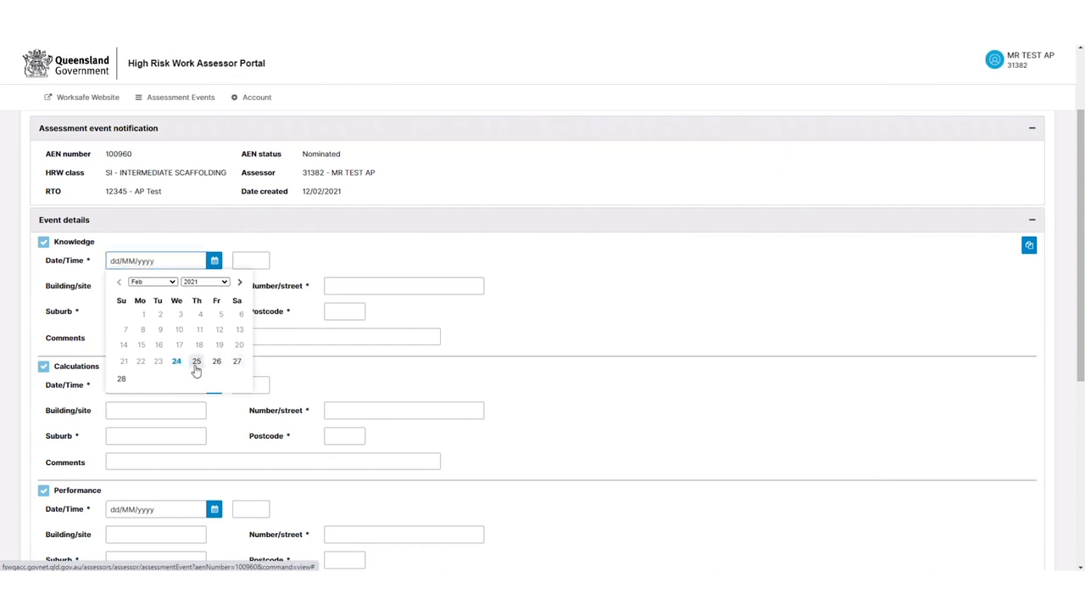
click(242, 265)
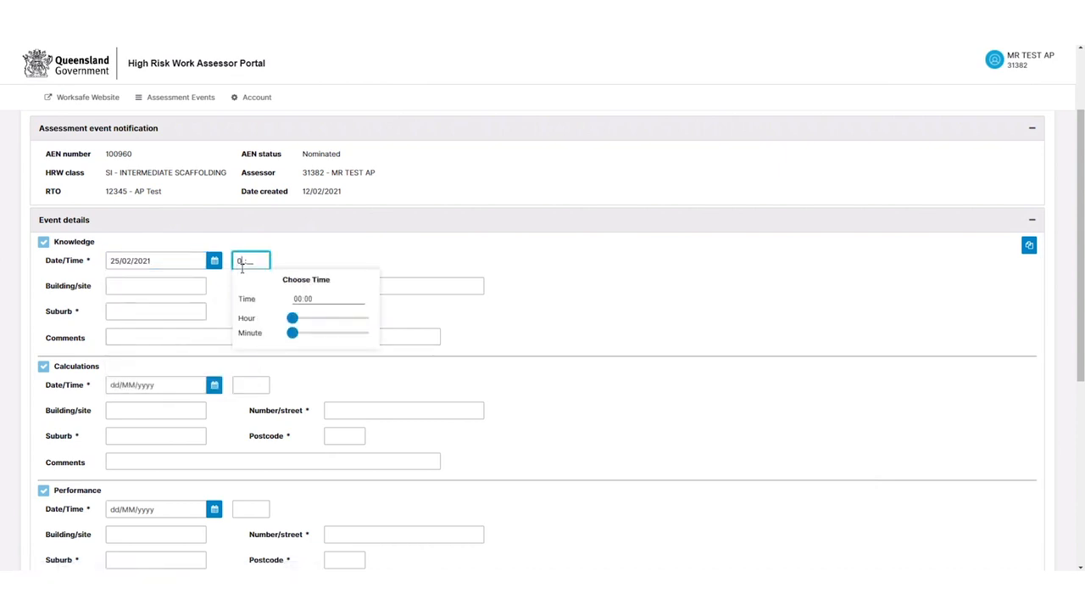
- Enter the Knowledge venue as 153 Campbell St, BOWEN HILLS 4006, QLD
click(344, 285)
text(153 CAMPBELL ST)
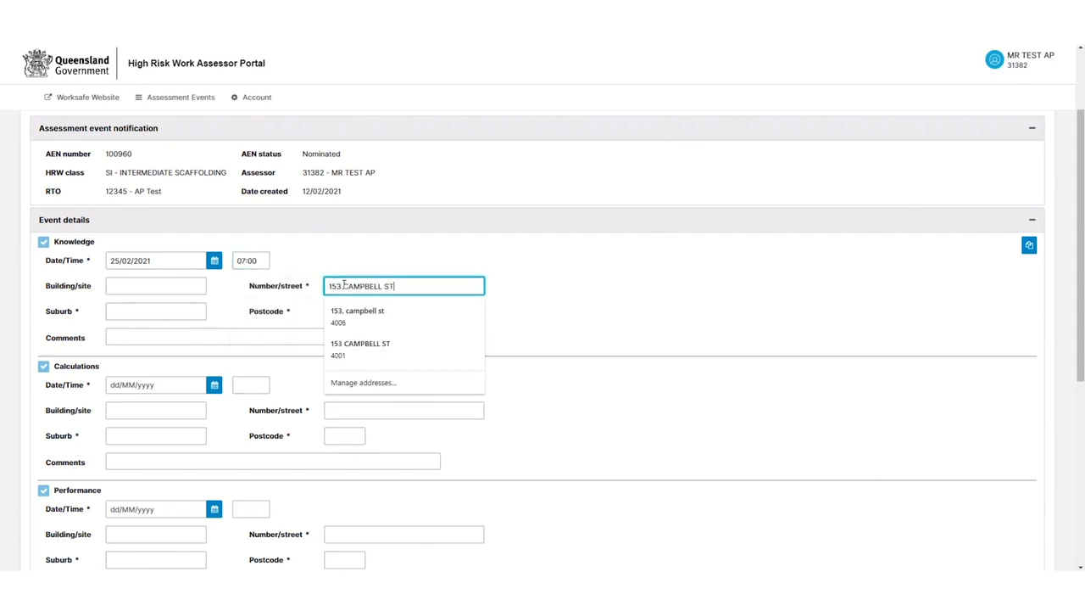
key(Tab)
text(BOWEN)
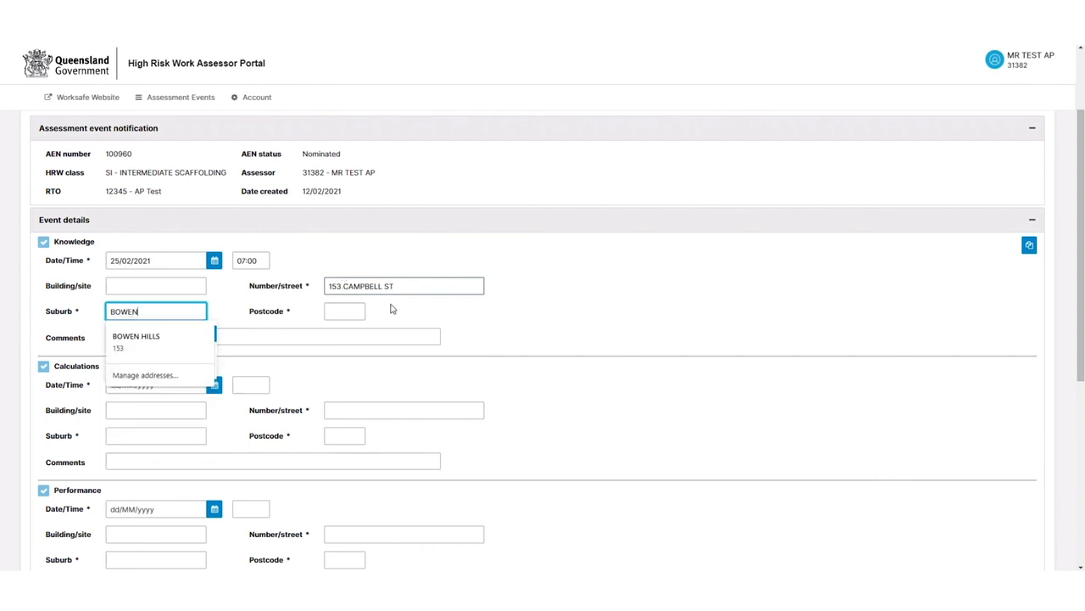
click(195, 335)
click(178, 332)
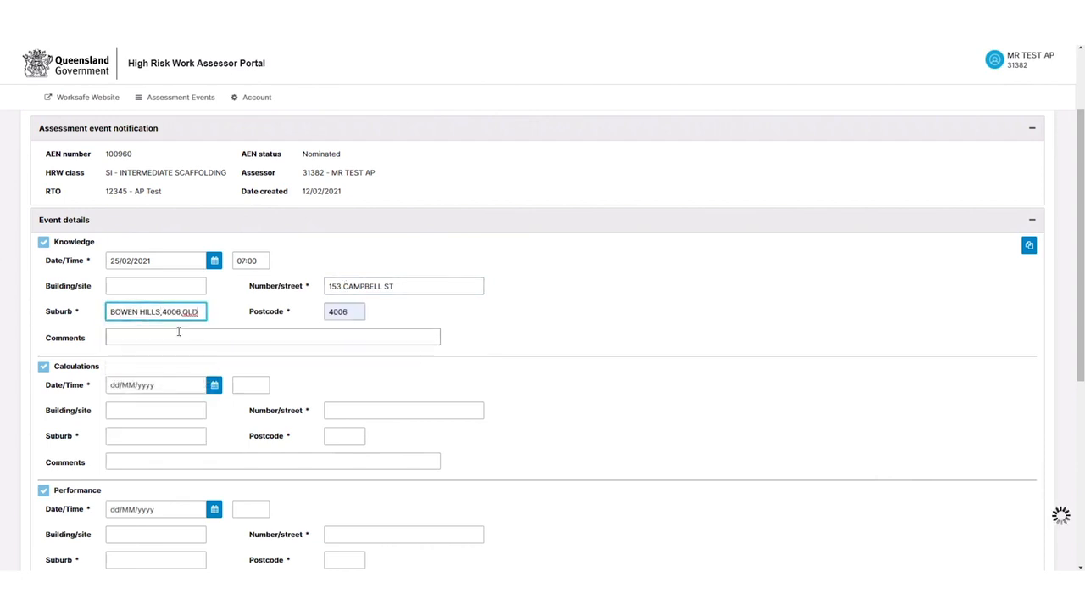
click(523, 320)
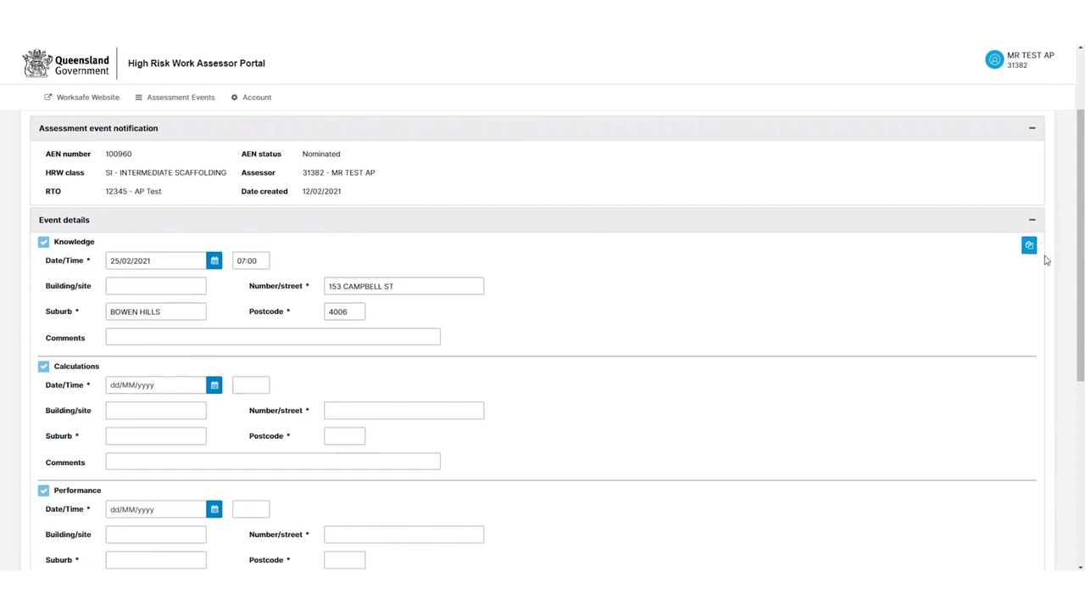
scroll(477, 361, down, 2)
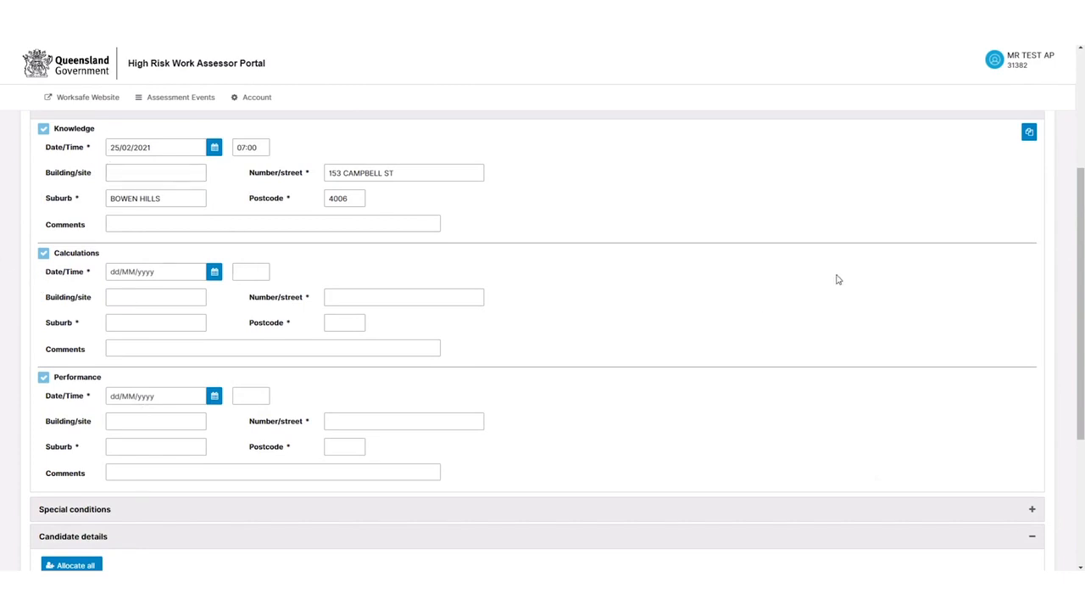
scroll(838, 279, up, 2)
- Copy the Knowledge details to all assessment types, confirming with Yes
click(1029, 245)
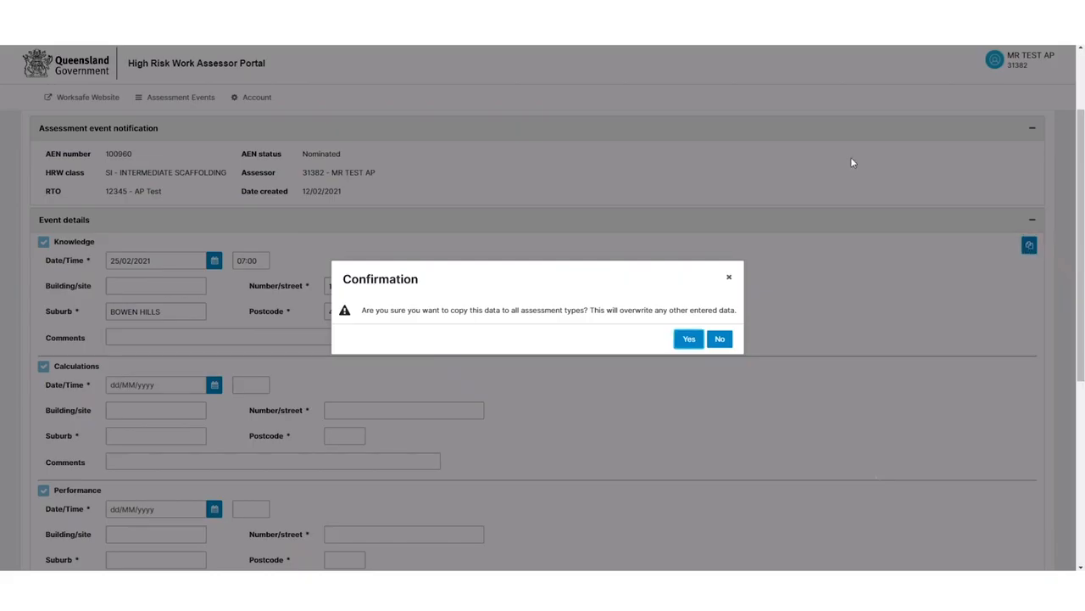
click(687, 338)
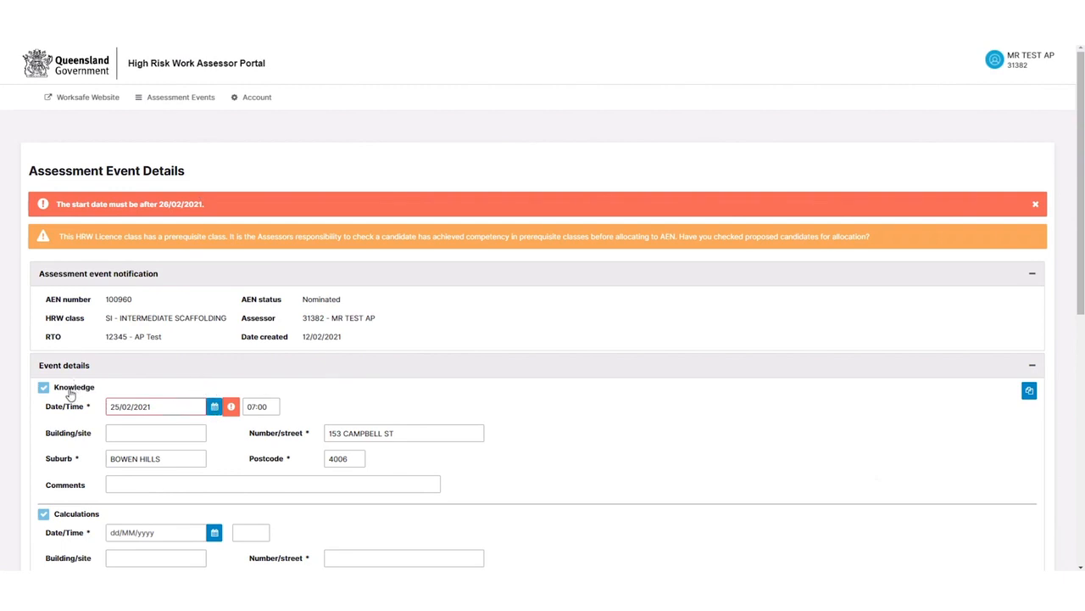
- Change the Knowledge date to 27/02/2021 from the calendar
click(214, 408)
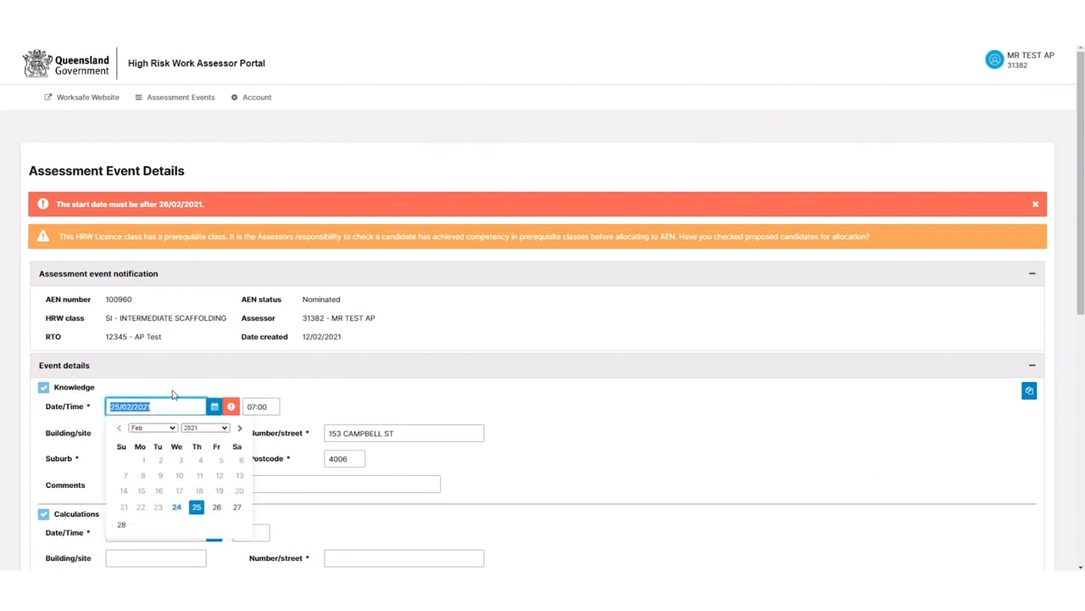
click(238, 509)
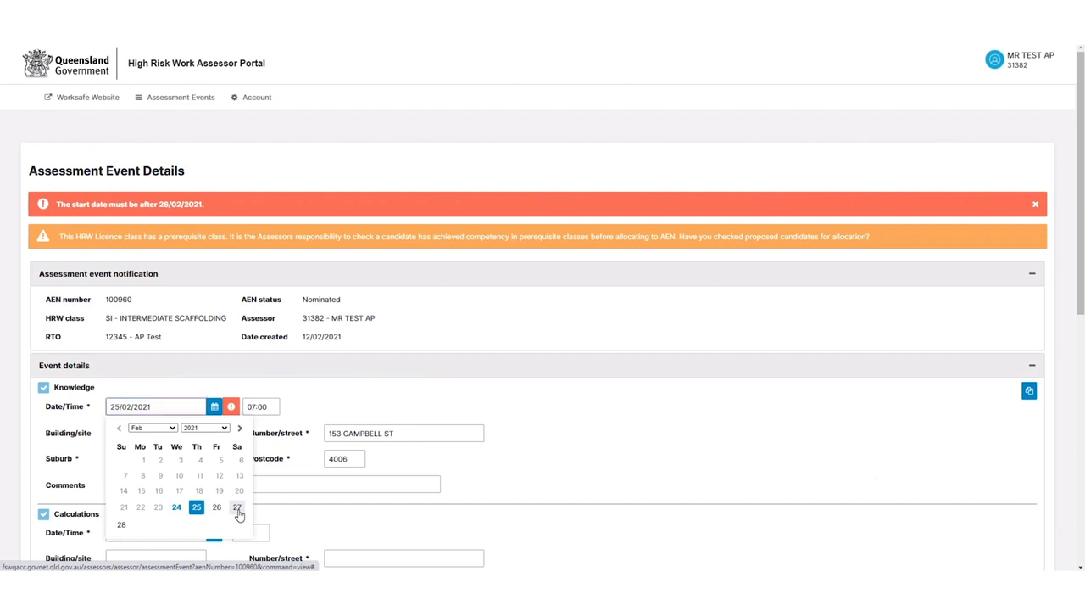
click(214, 407)
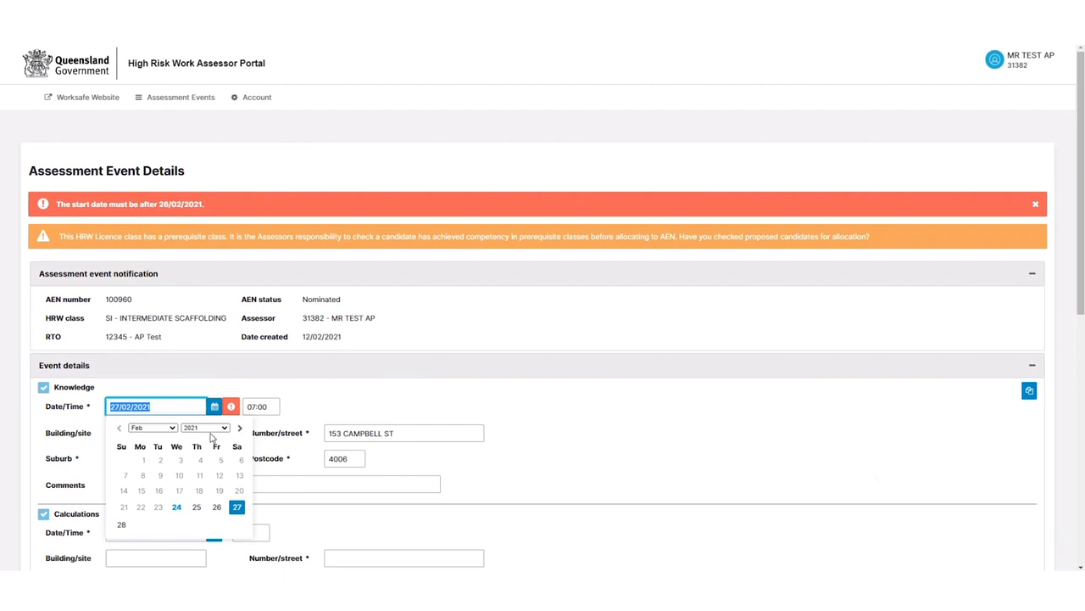
click(236, 506)
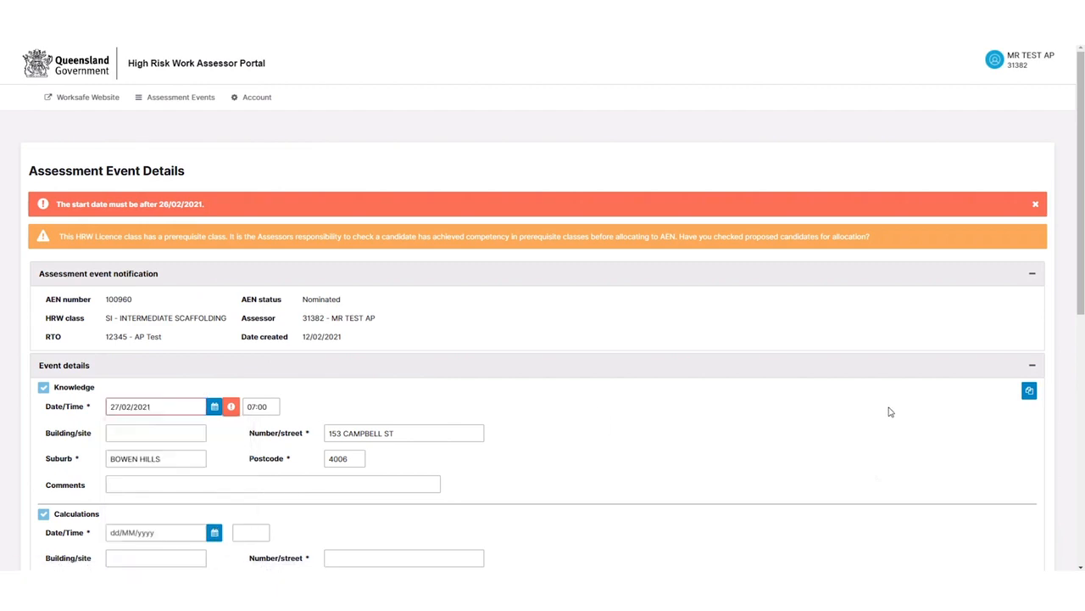
scroll(891, 418, down, 1)
- Copy the Knowledge 27/02/2021, 07:00 and Bowen Hills details to Calculations and Performance
click(1029, 334)
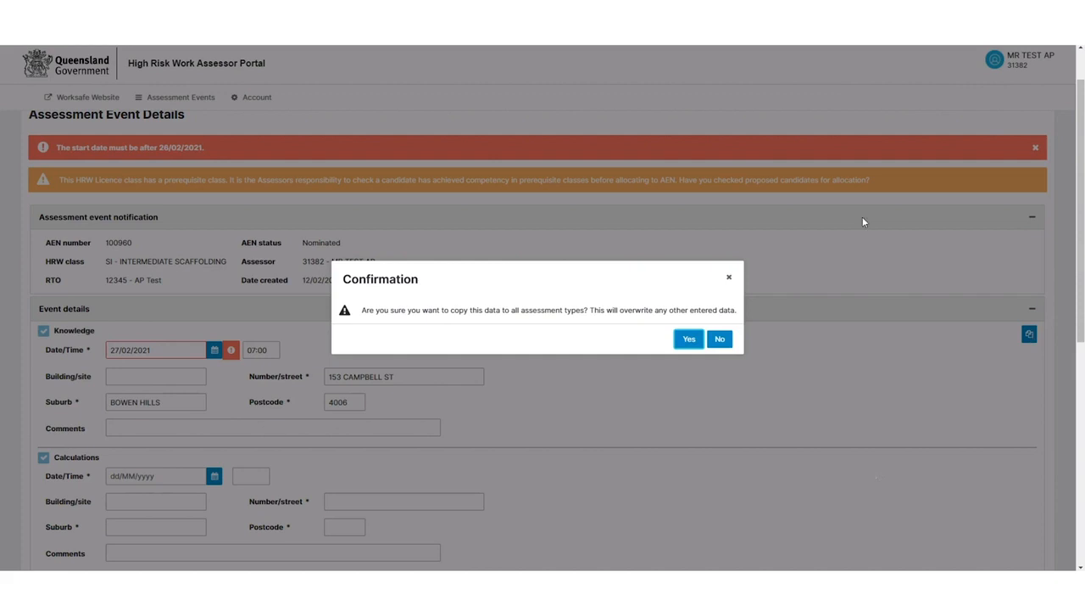
click(688, 339)
scroll(513, 314, down, 2)
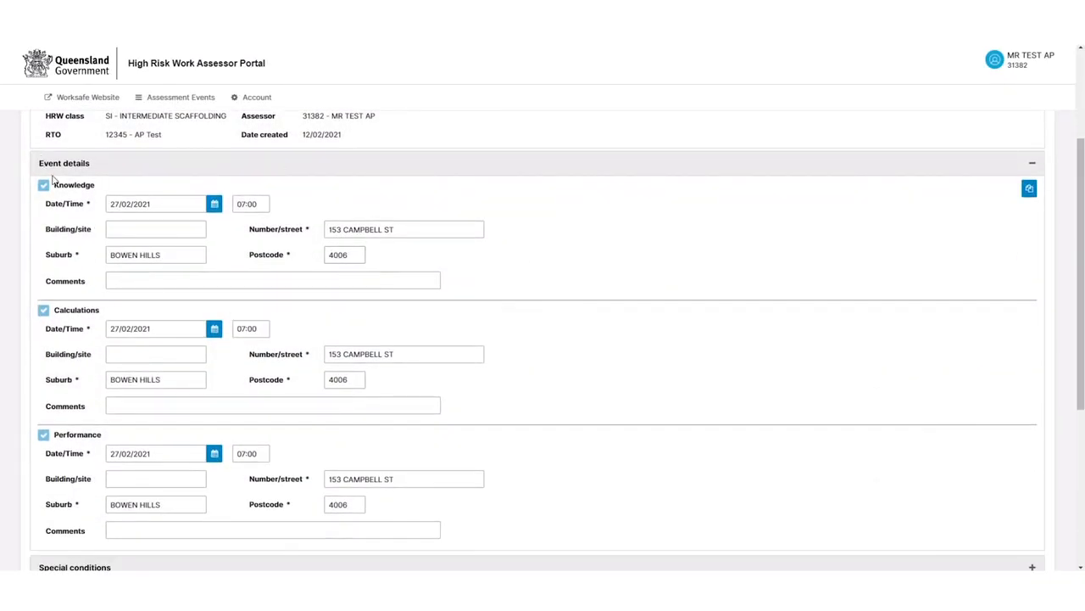
scroll(74, 357, down, 1)
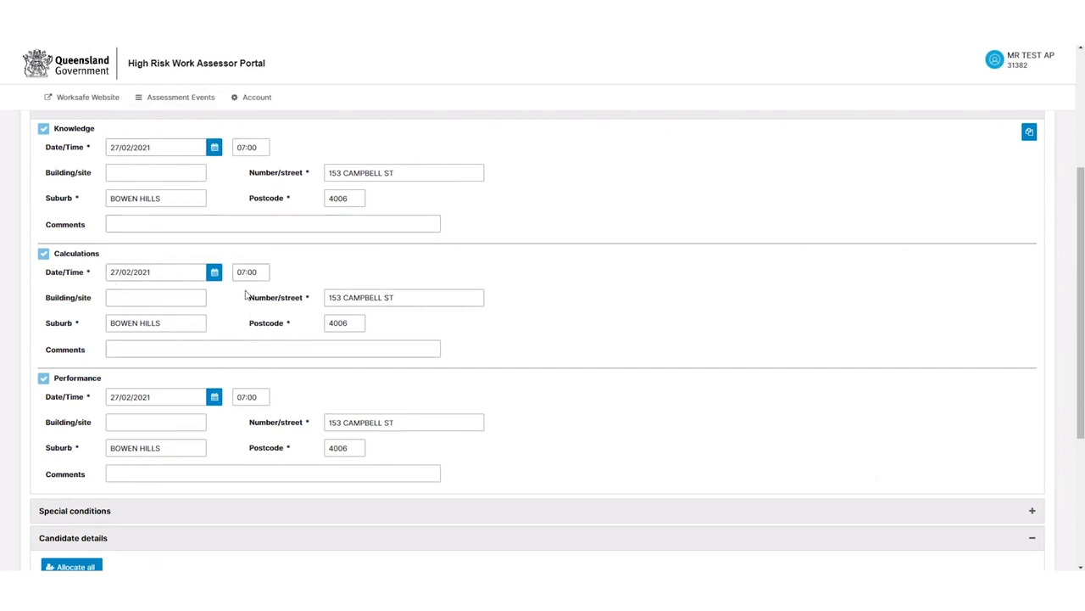
- Change the Performance start time to 08:00, then back to 07:15
scroll(242, 292, down, 1)
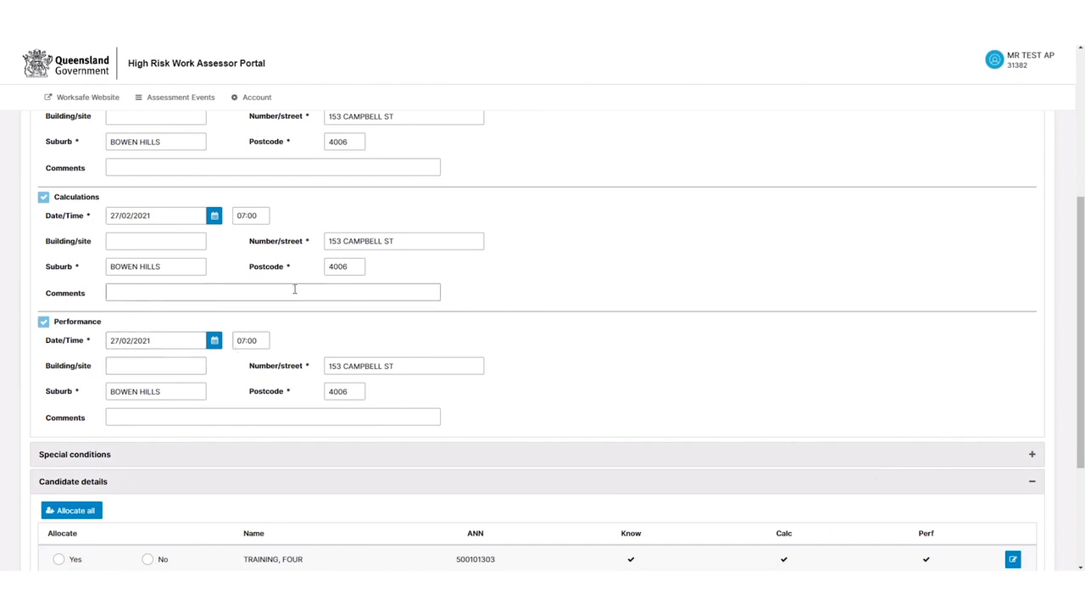
scroll(285, 327, up, 1)
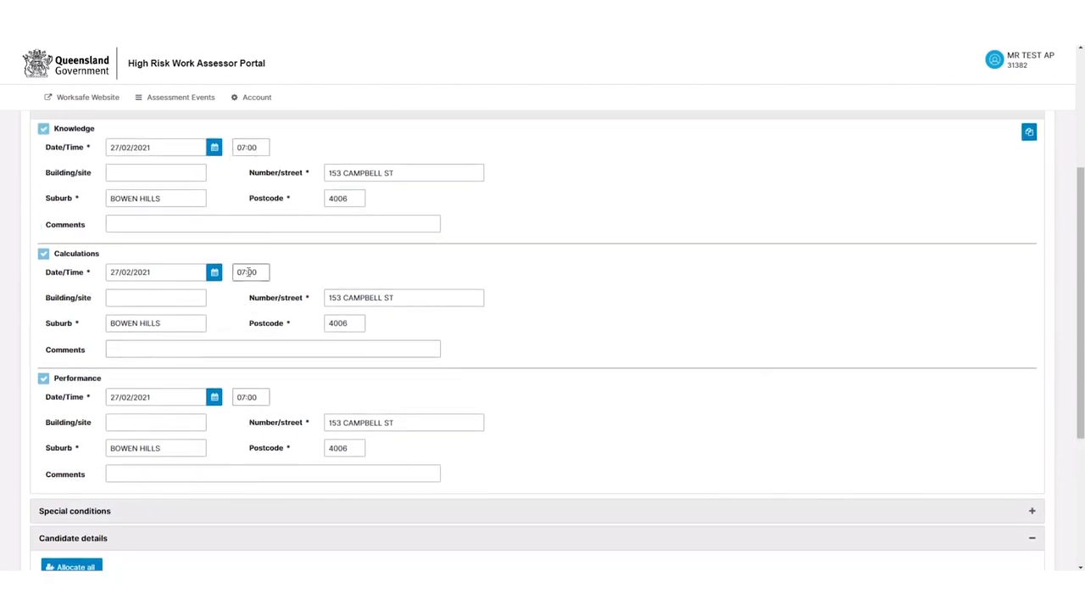
click(254, 396)
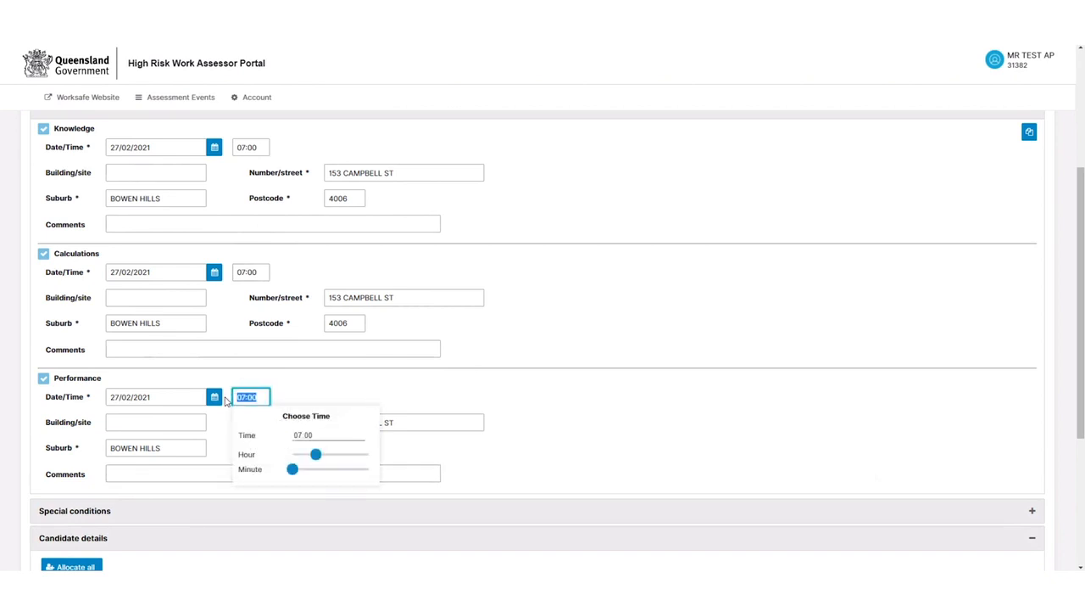
text(08:00)
click(543, 383)
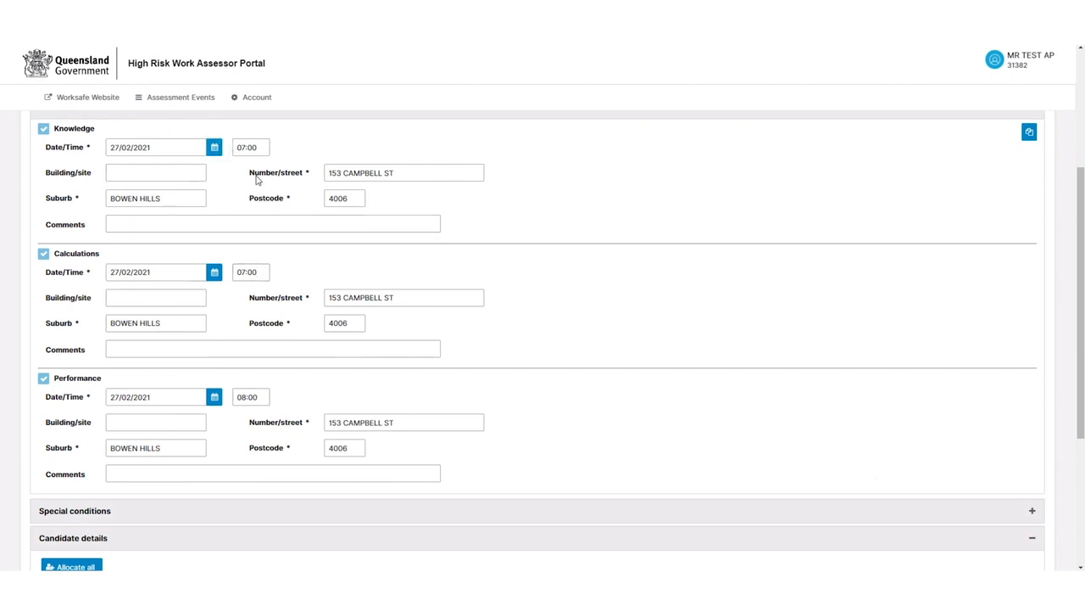
click(261, 398)
text(07:15)
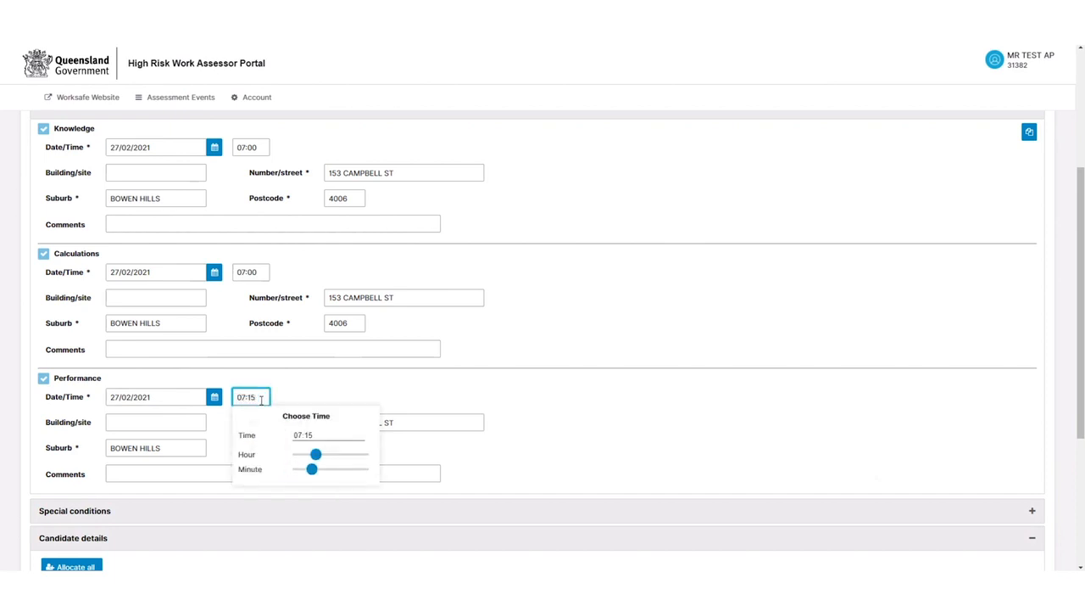
click(332, 382)
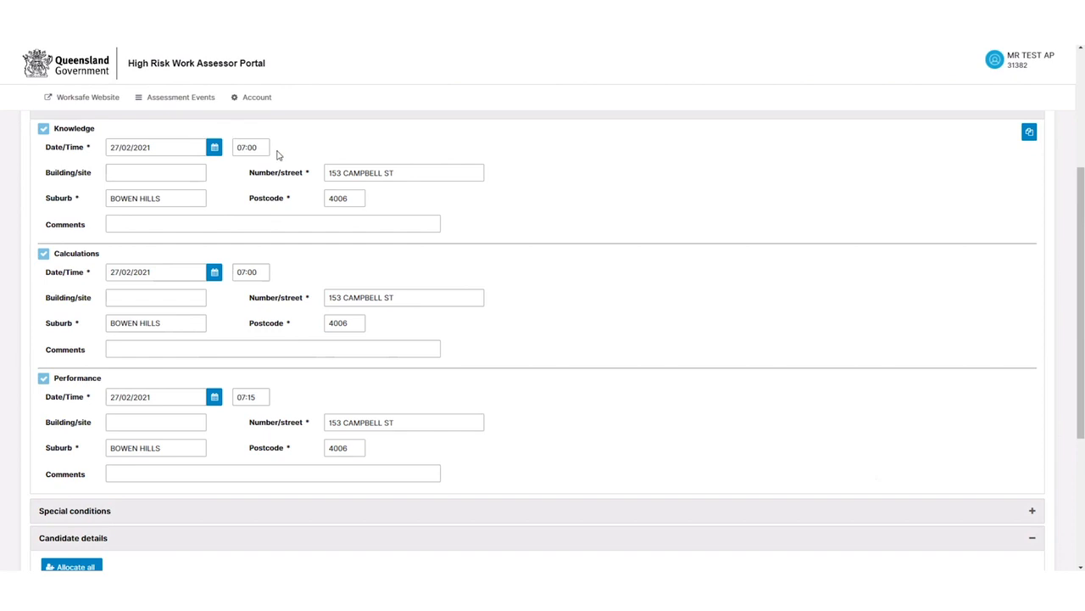
scroll(330, 295, down, 1)
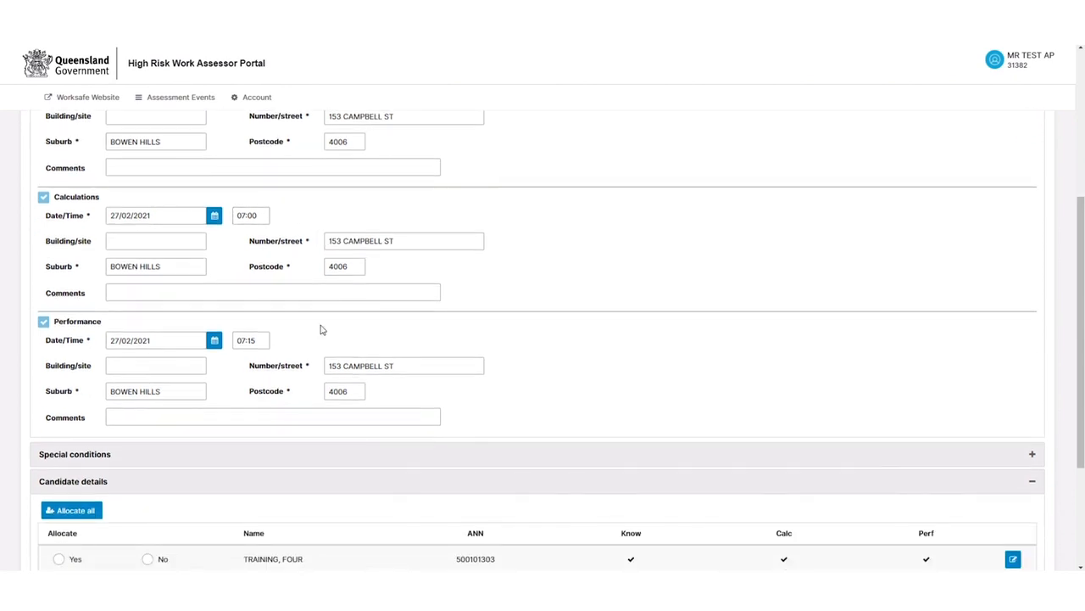
- Replace the Performance time with 08:00 again, then re-enter 07:15
click(235, 339)
double_click(256, 340)
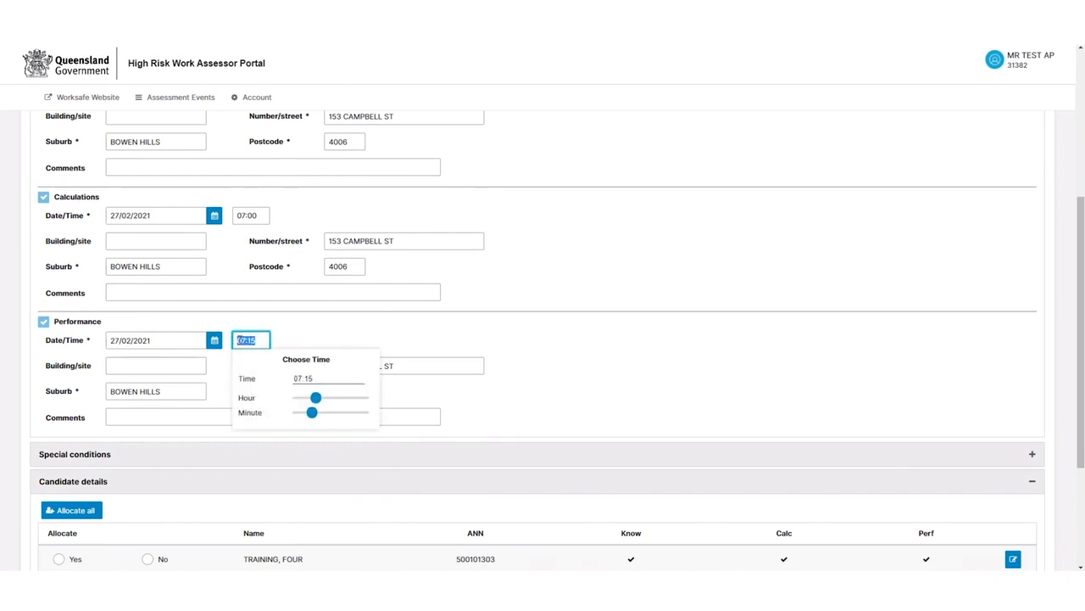
text(08:00)
click(444, 313)
scroll(259, 266, up, 1)
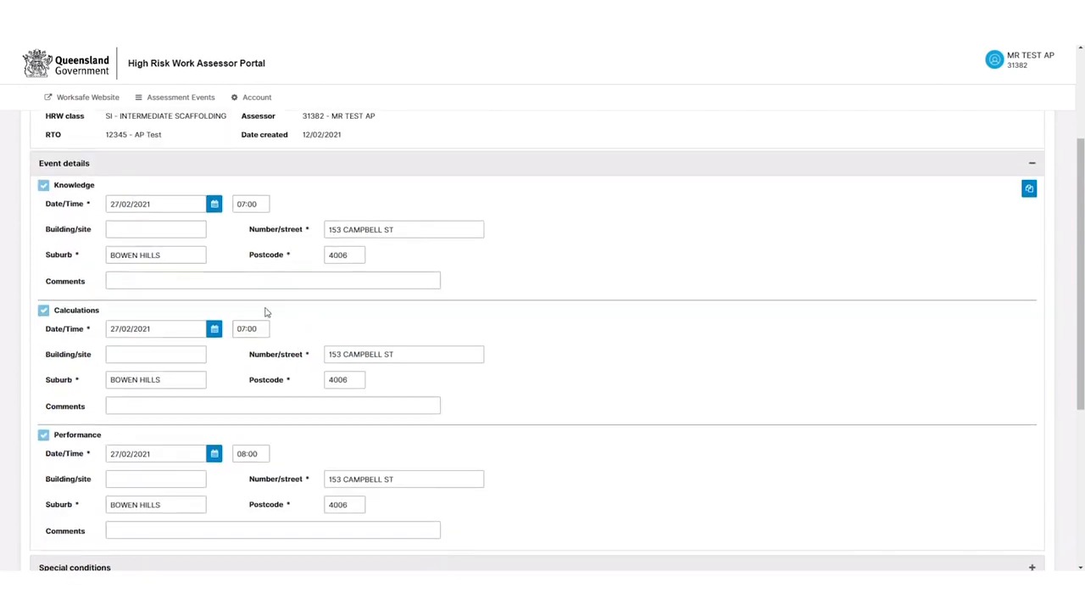
scroll(265, 313, down, 1)
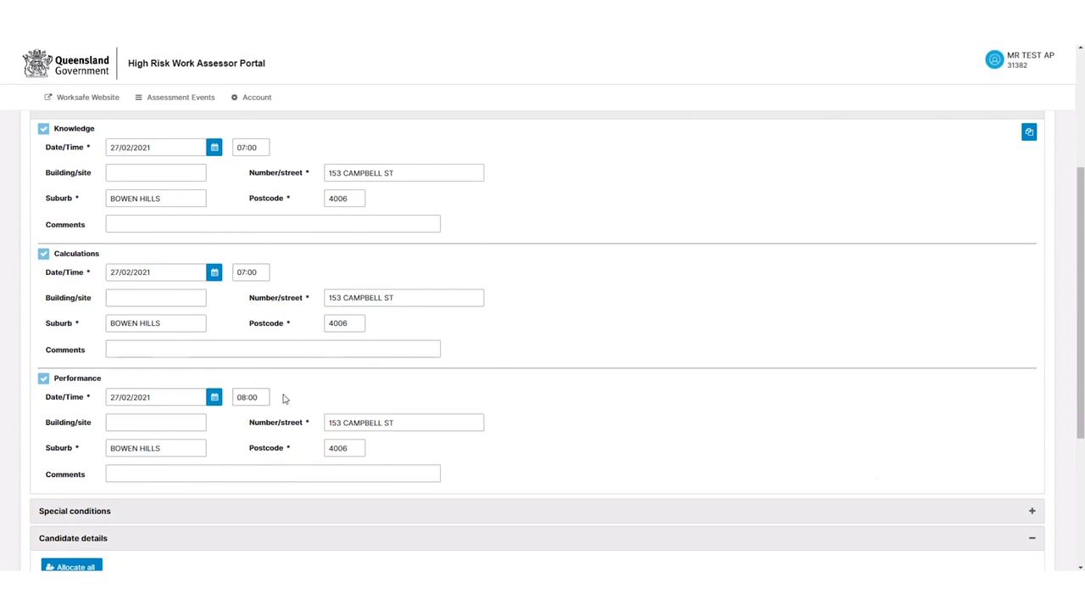
scroll(284, 399, down, 2)
click(257, 342)
text(07:15)
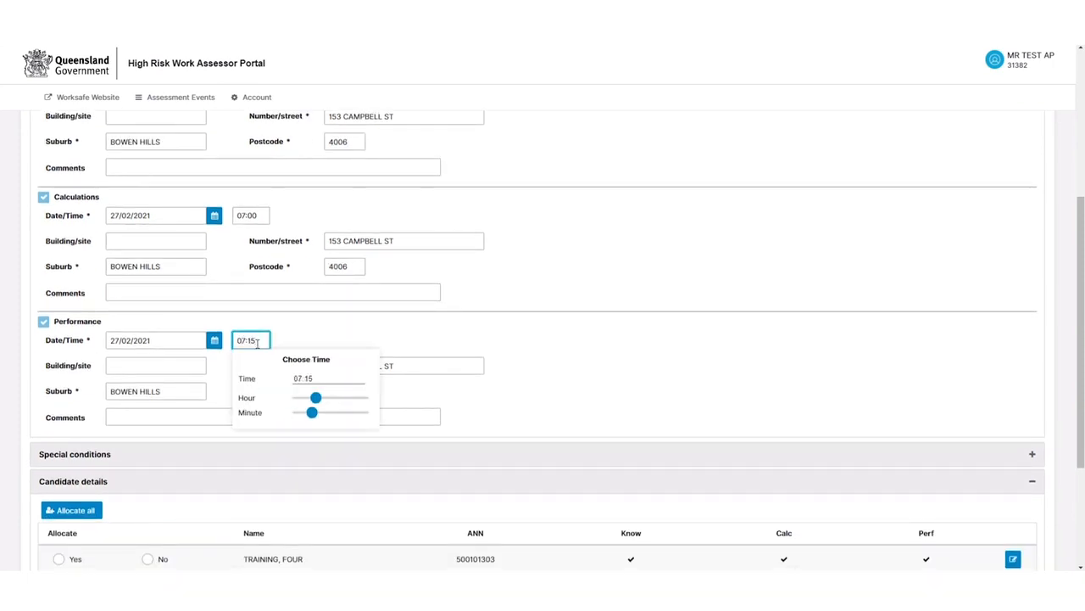
- Keep 07:15 as the Performance time and expand the Special conditions section
click(513, 328)
scroll(443, 314, down, 4)
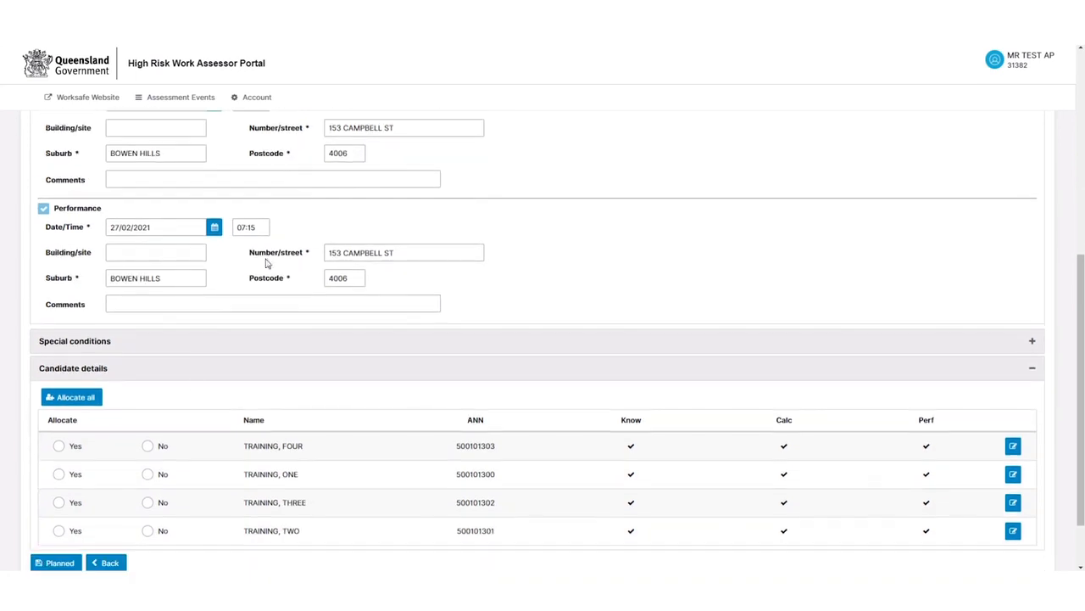
scroll(227, 332, up, 1)
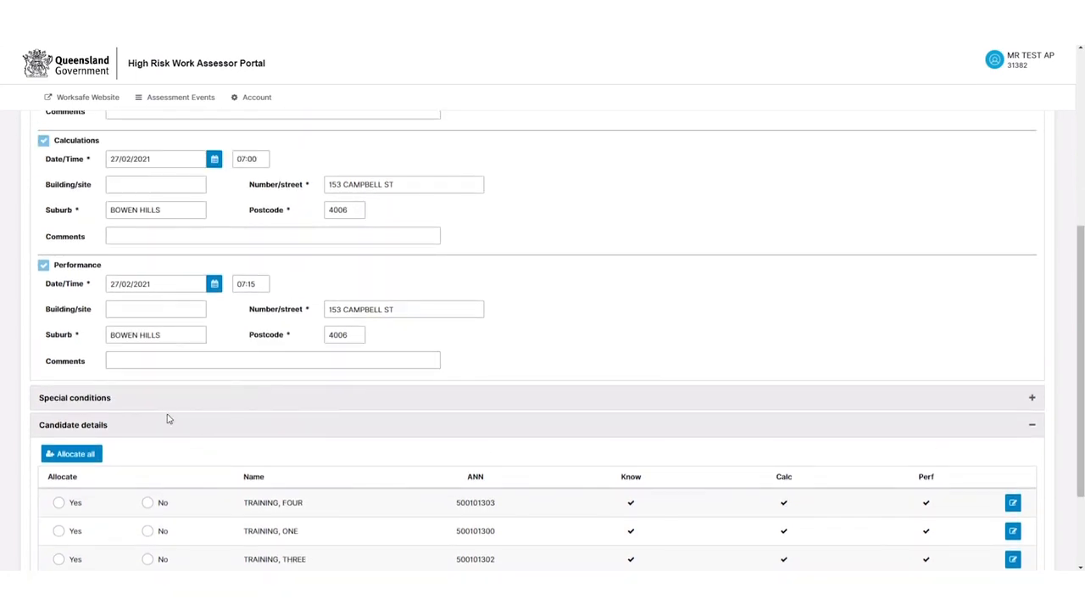
click(1031, 398)
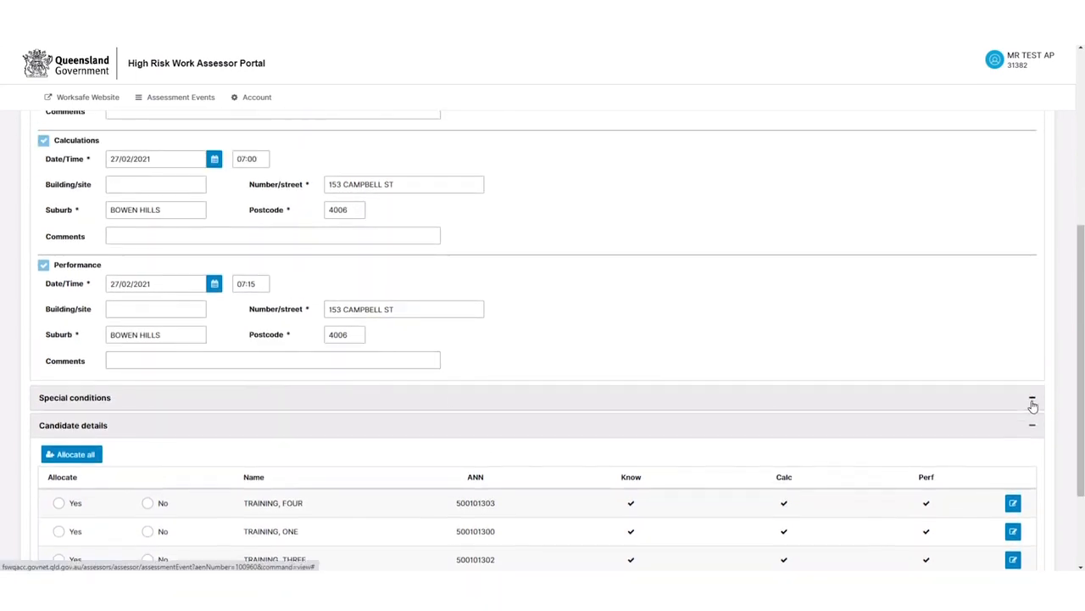
scroll(667, 226, down, 2)
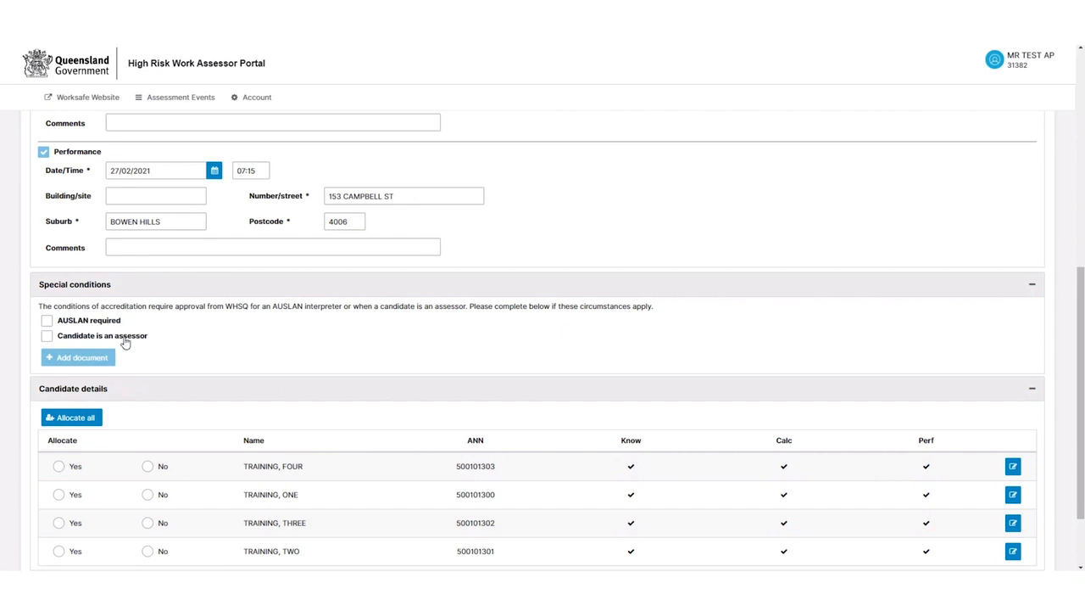
scroll(140, 385, down, 1)
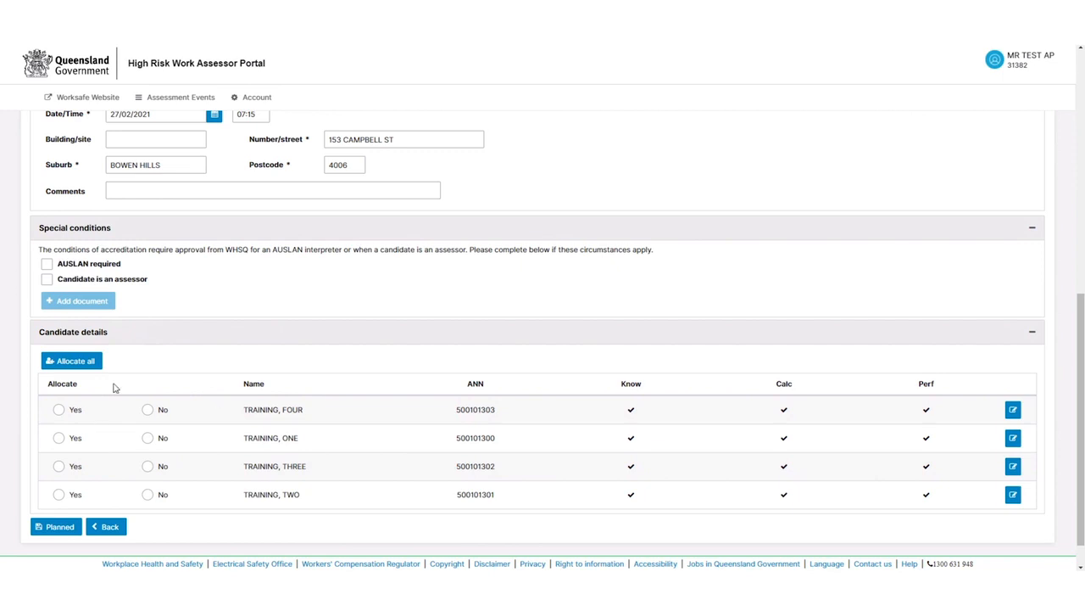
- Tick AUSLAN required, then cancel adding a special condition document
click(47, 263)
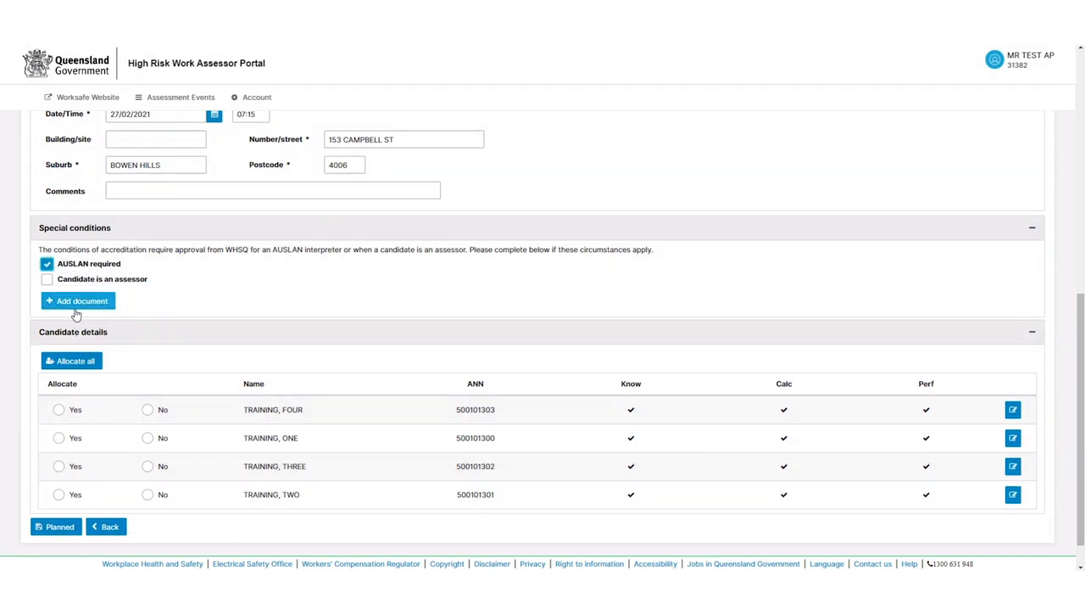
click(82, 301)
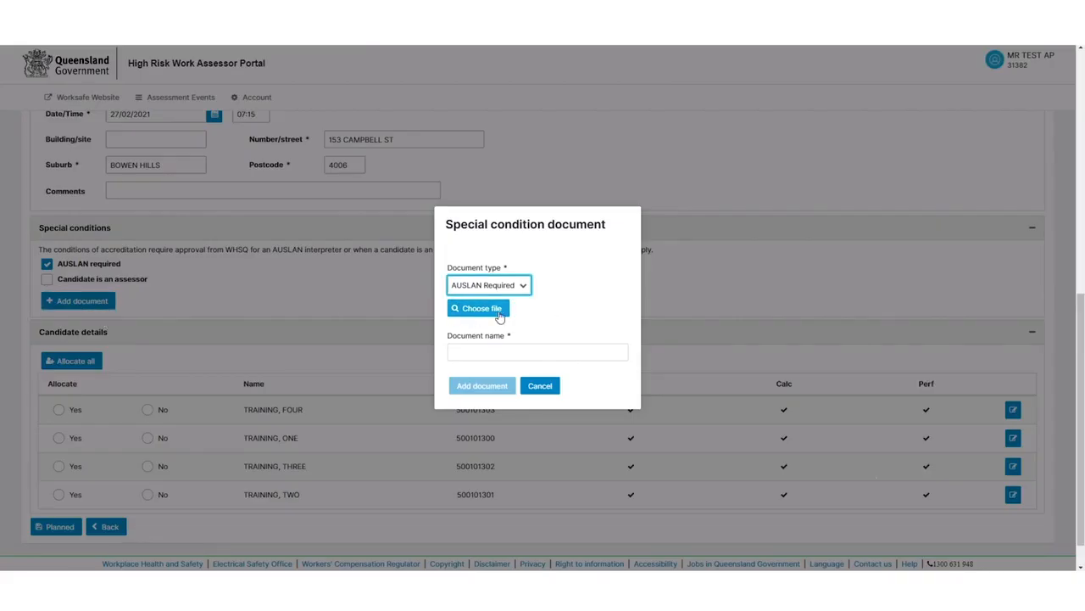
click(545, 384)
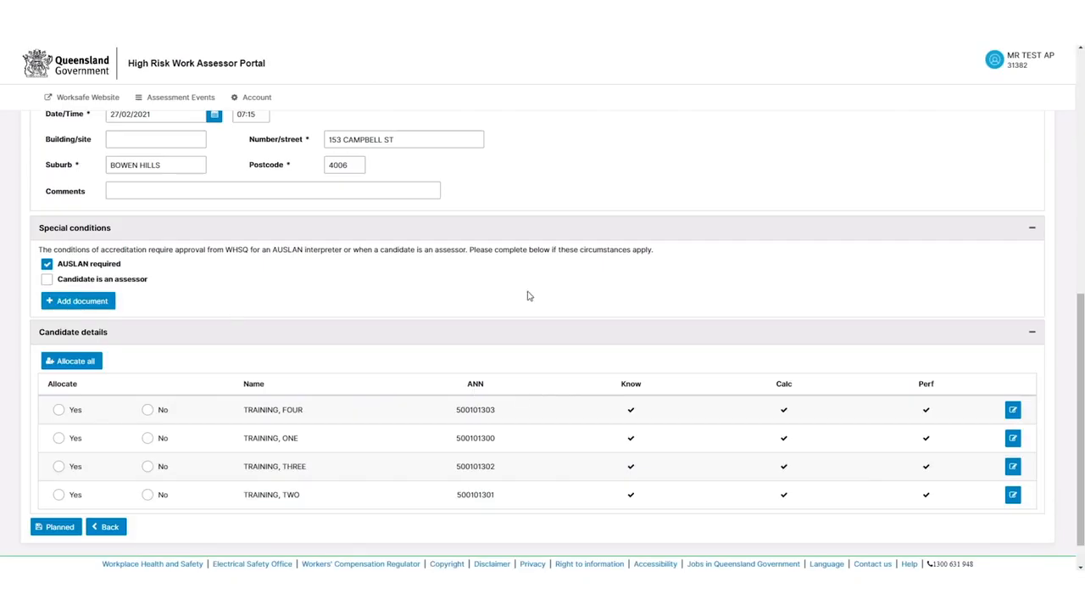
scroll(248, 283, down, 1)
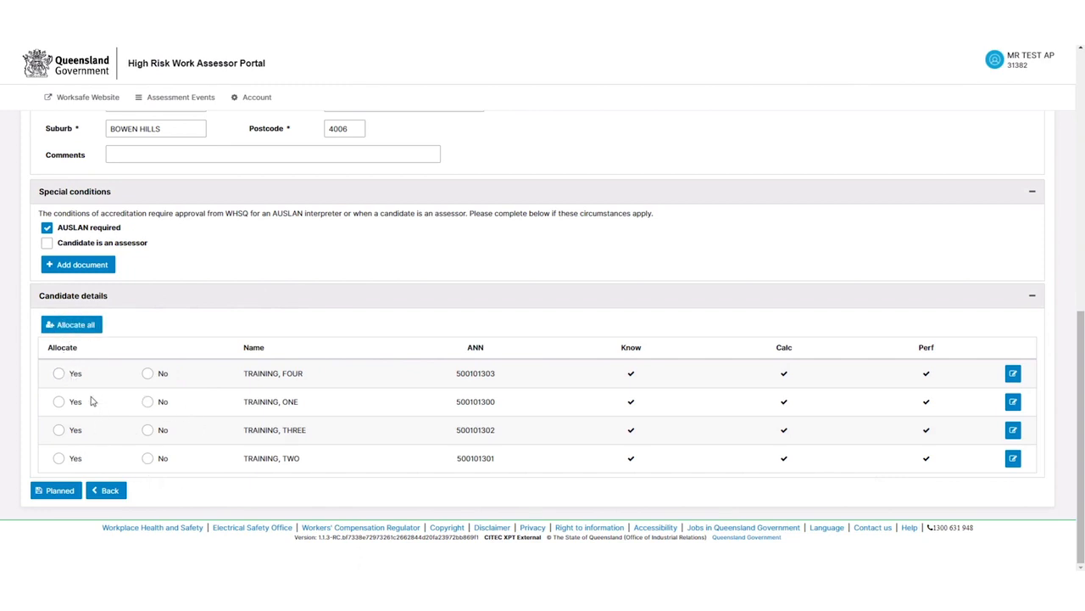
- Allocate the first three candidates and leave the fourth unallocated
click(59, 374)
click(59, 402)
click(60, 430)
click(147, 458)
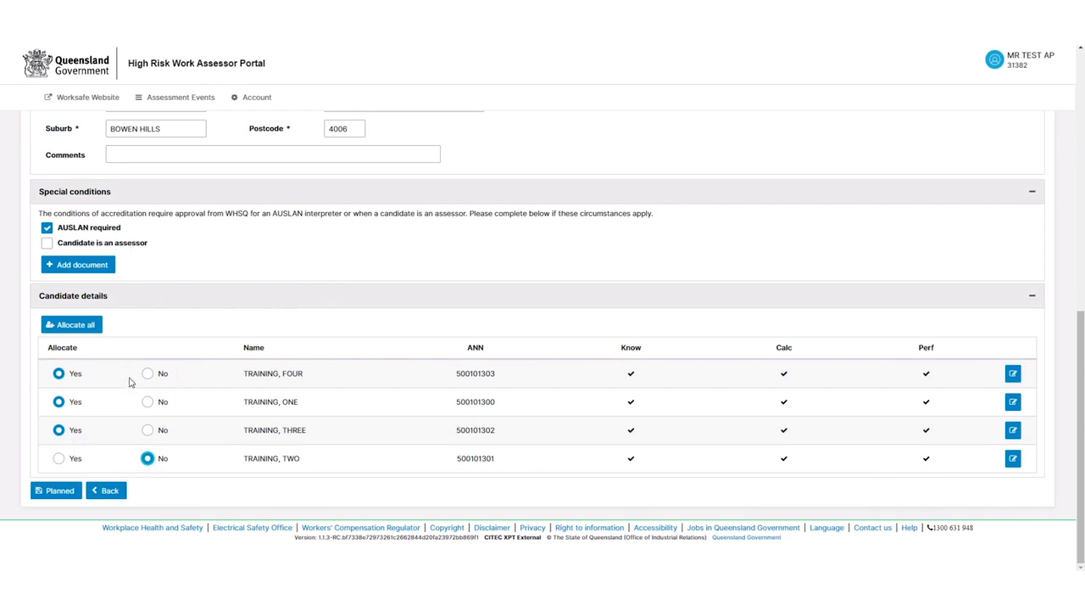
- Untick AUSLAN required and request planning the event as Planned
click(60, 490)
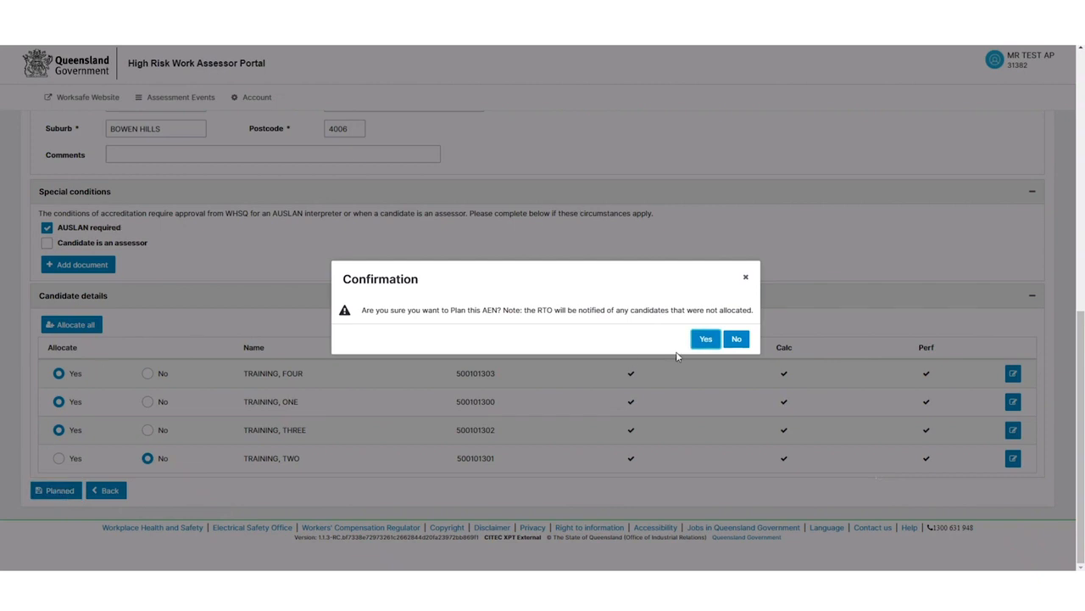
click(737, 340)
click(47, 227)
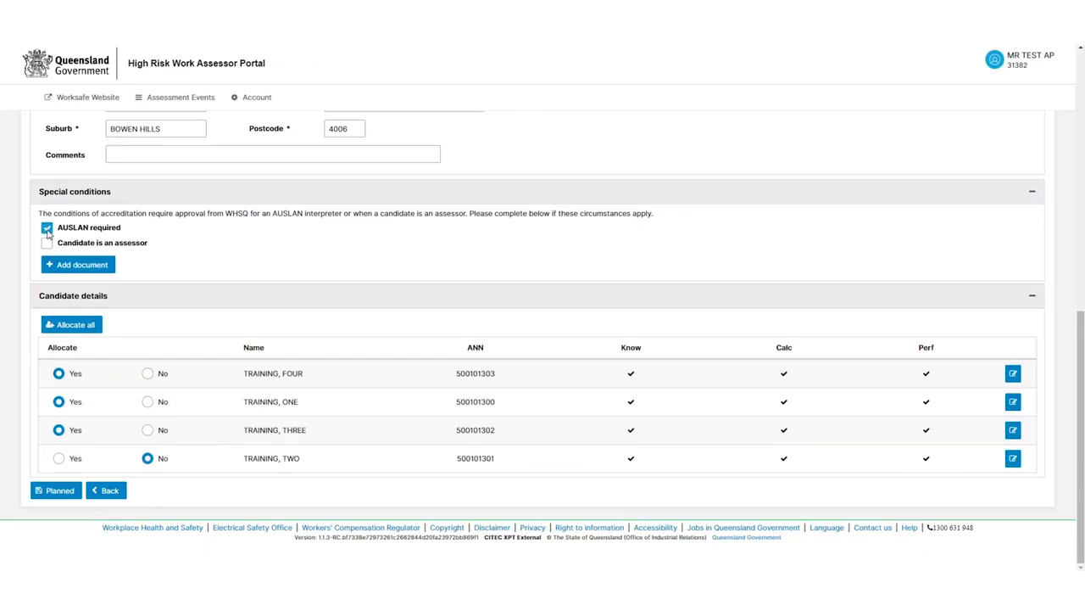
click(57, 492)
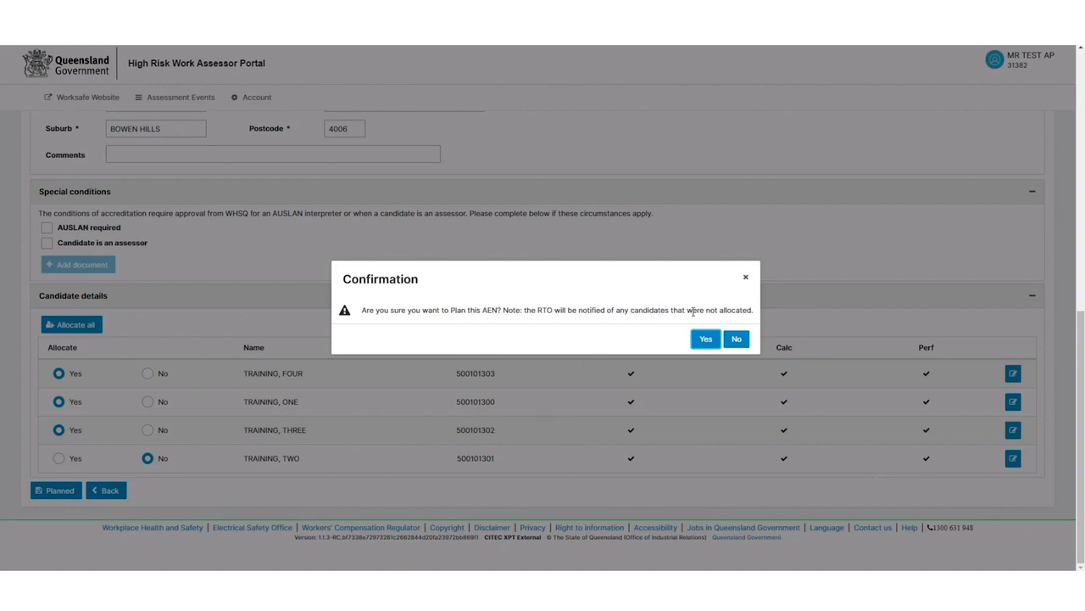
- Plan AEN 100960, giving missing ID as the unallocated candidate's reason
click(705, 338)
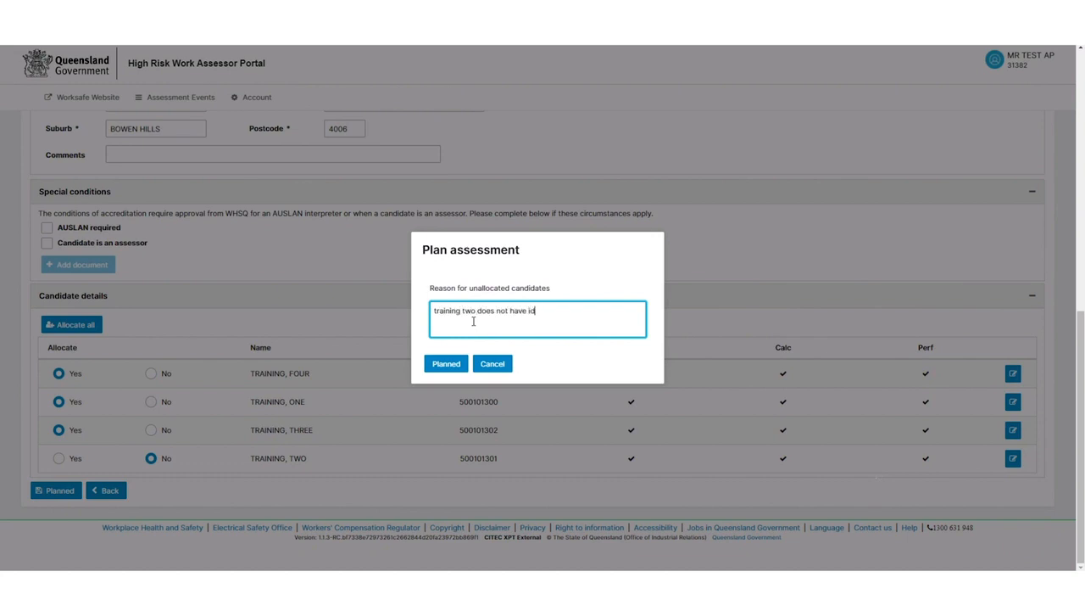
click(444, 365)
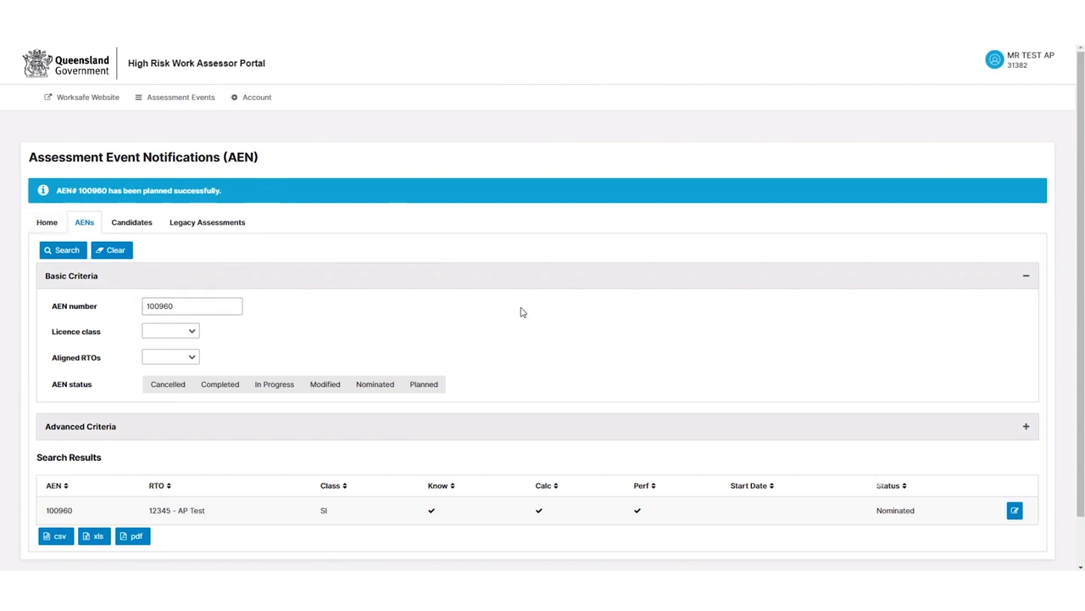
- Reopen AEN 100960 for editing and keep the first candidate allocated
click(1015, 512)
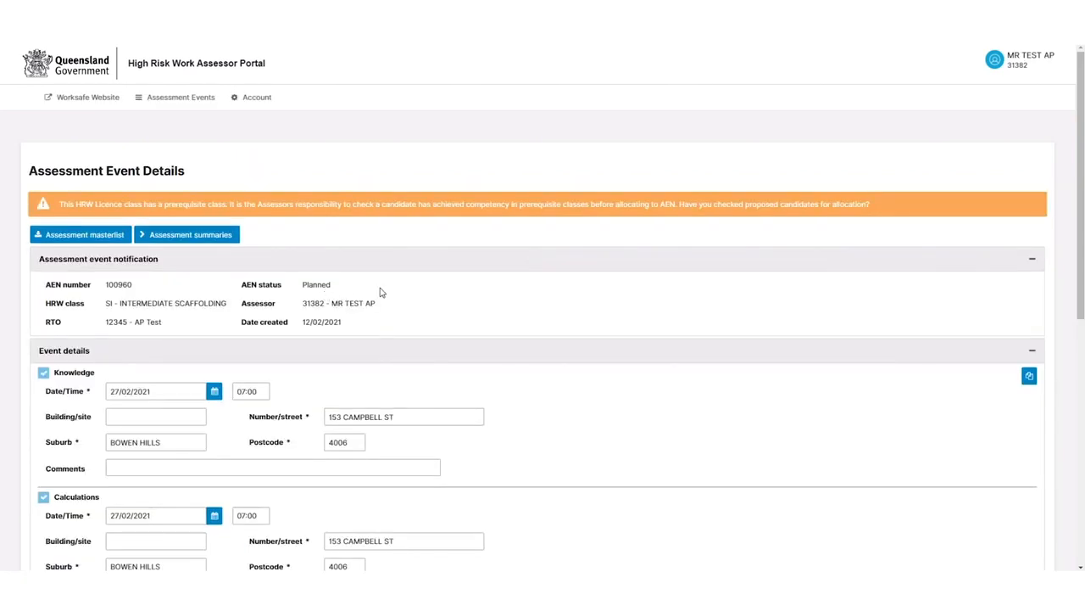
scroll(458, 247, down, 2)
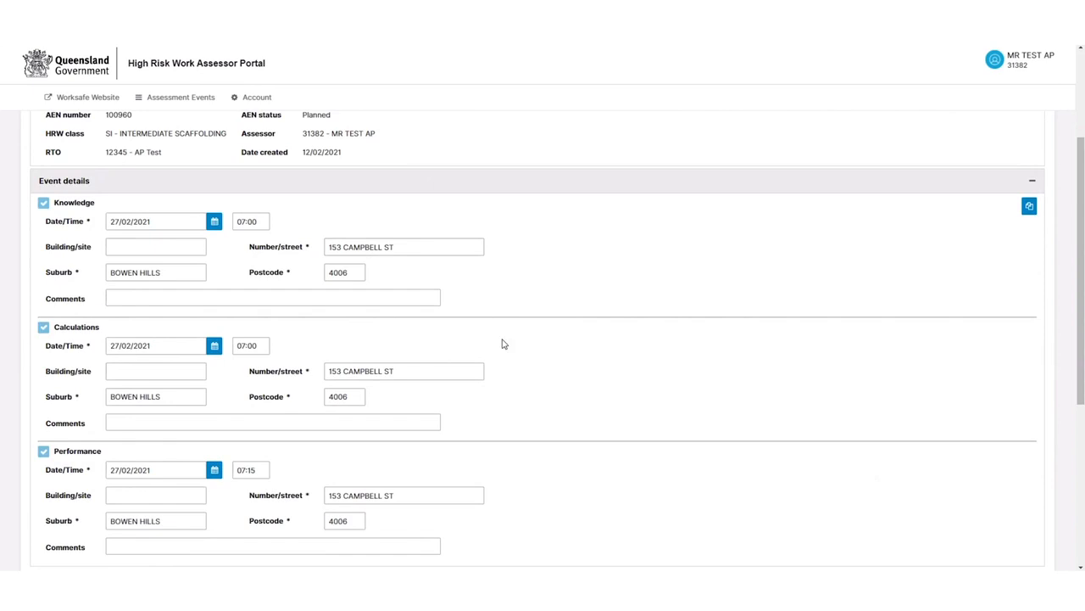
scroll(273, 247, down, 4)
click(58, 402)
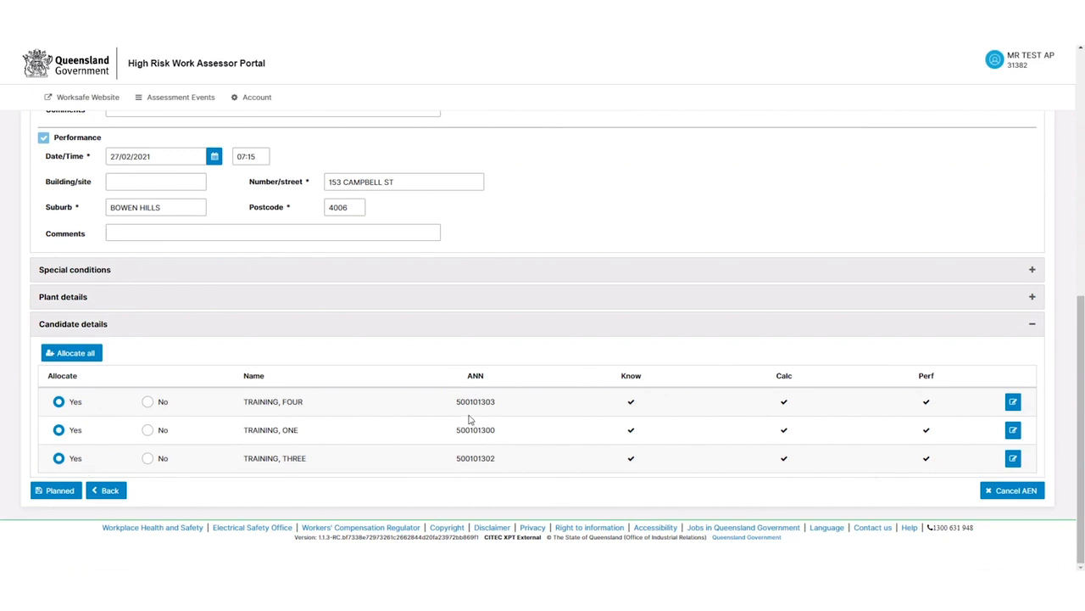
click(1013, 403)
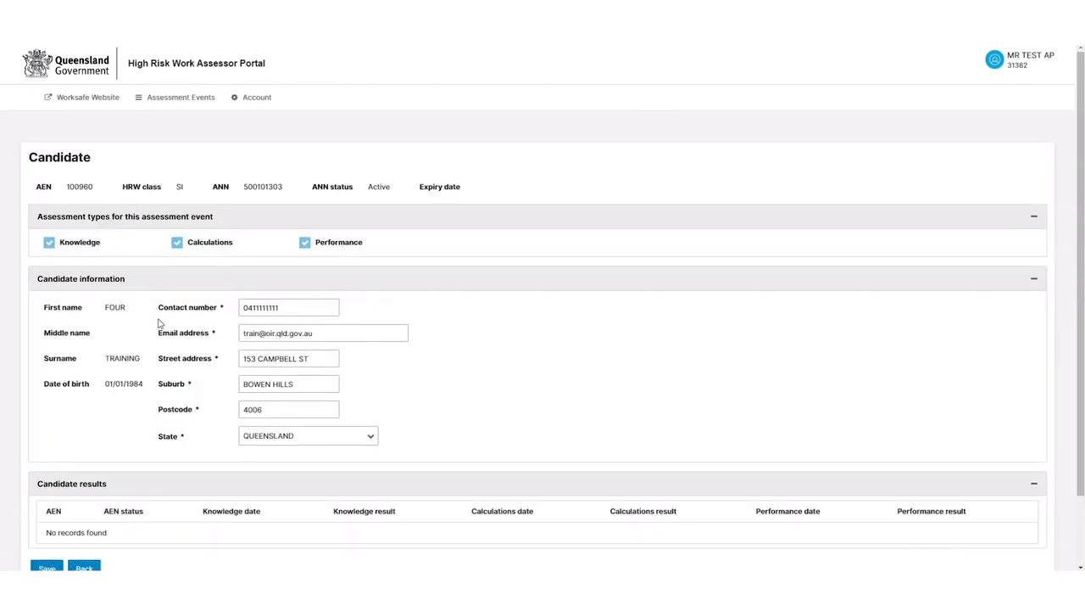
scroll(161, 325, down, 2)
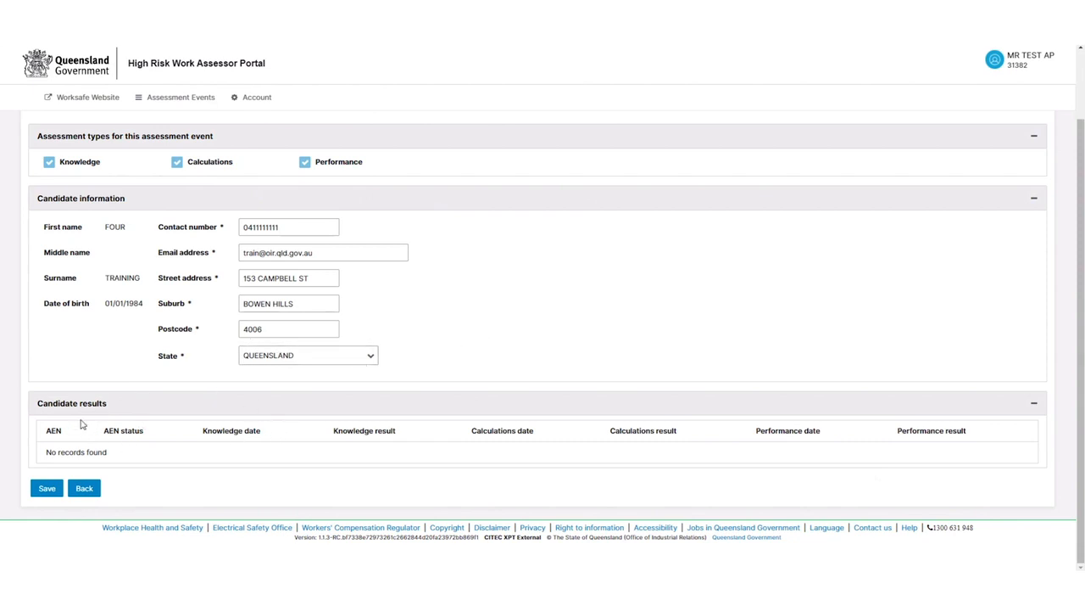
scroll(256, 432, up, 1)
scroll(256, 433, up, 1)
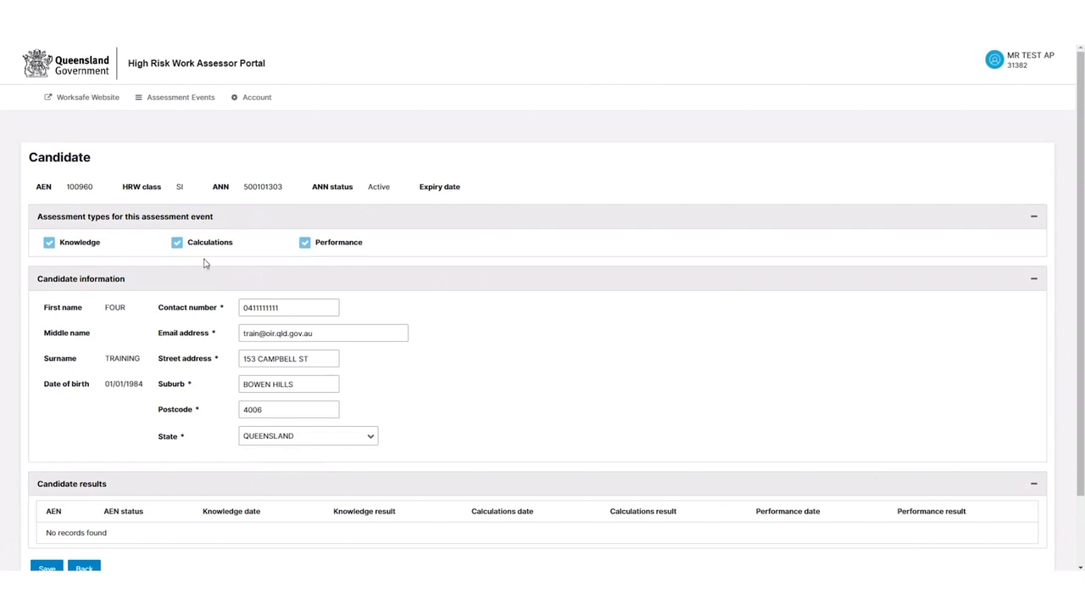
scroll(141, 453, down, 2)
click(85, 492)
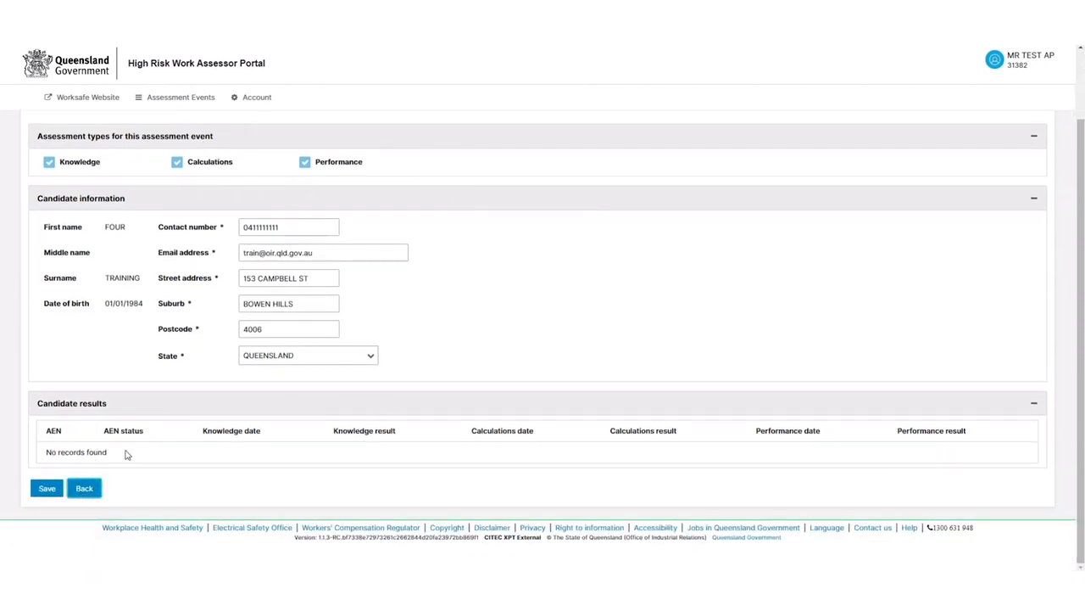
scroll(273, 399, down, 6)
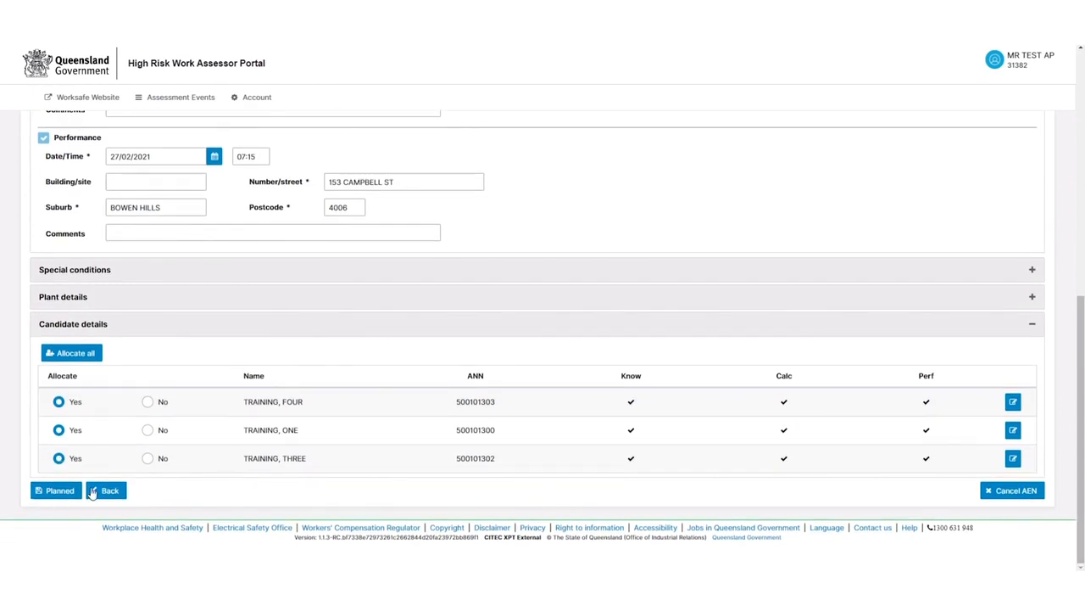
- Mark the third candidate as not allocated
click(147, 461)
scroll(453, 342, up, 1)
scroll(450, 343, down, 1)
- Re-plan the event, confirming and submitting the reason 'please change to k & c only'
click(57, 495)
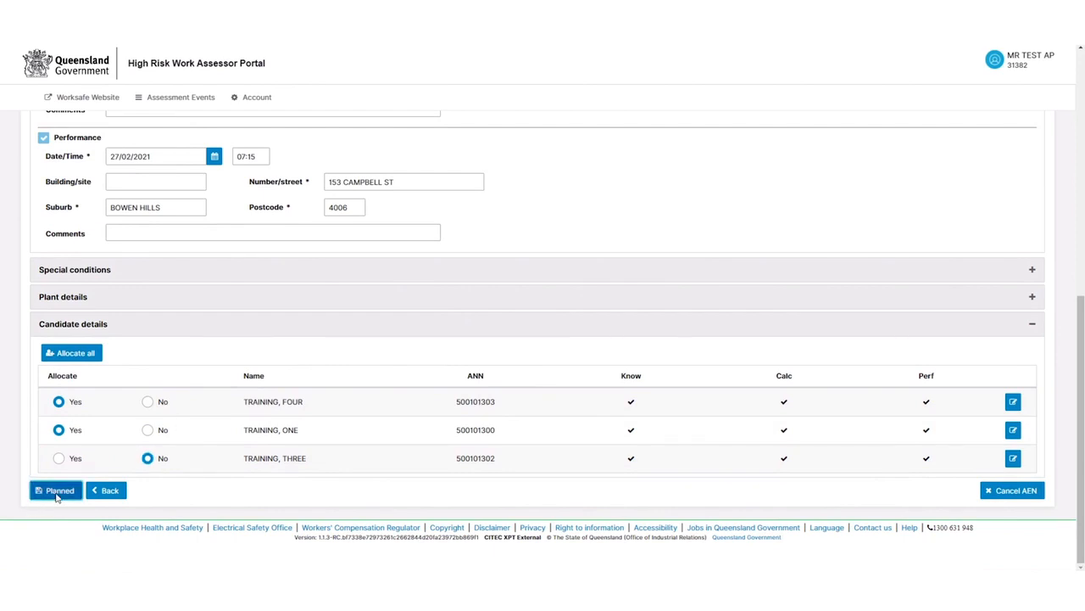
click(693, 341)
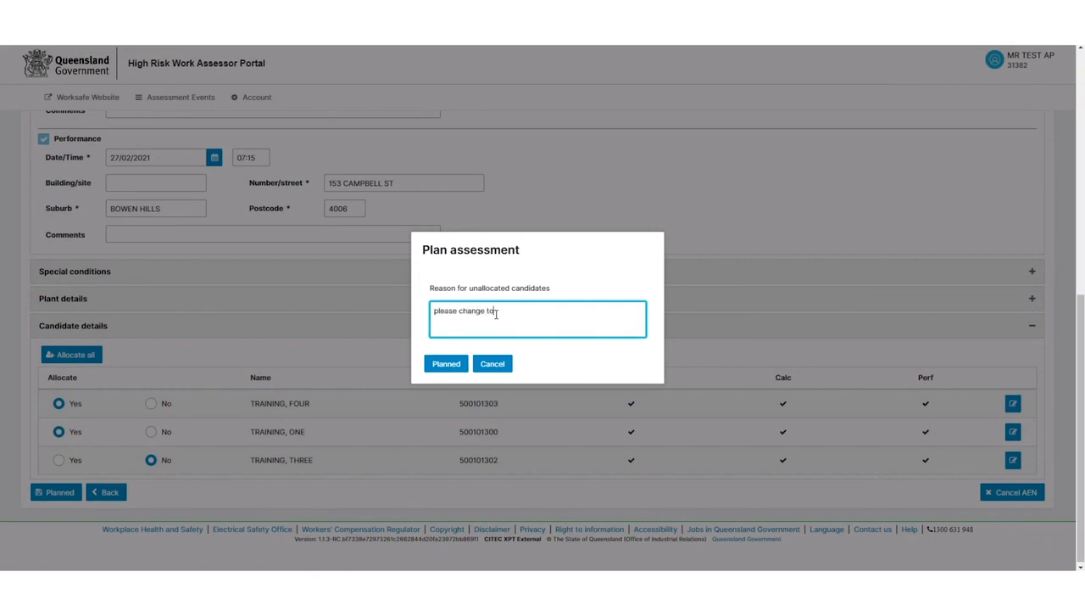
click(446, 364)
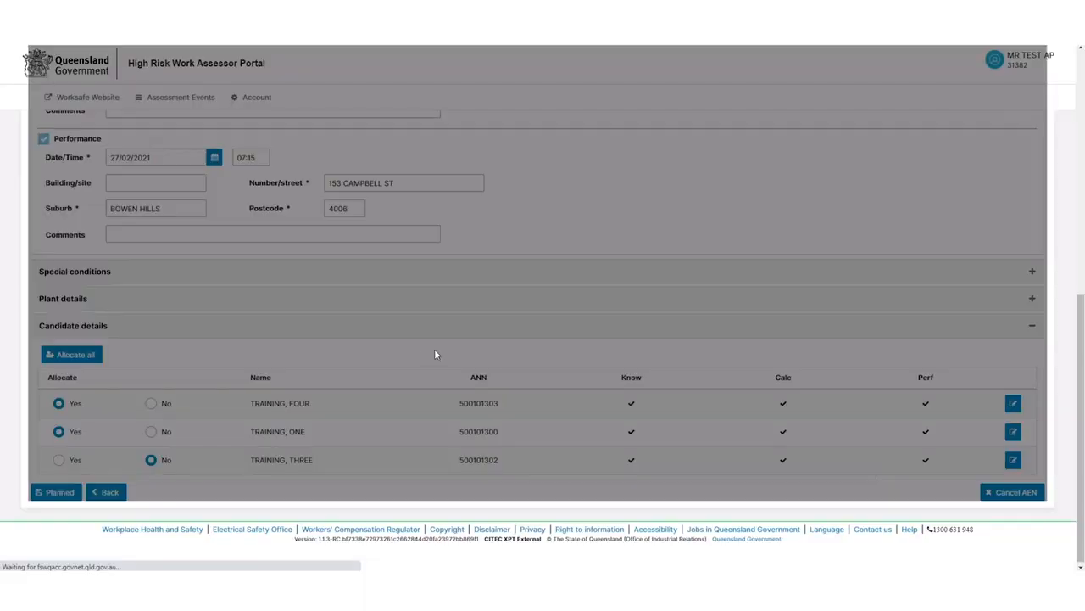